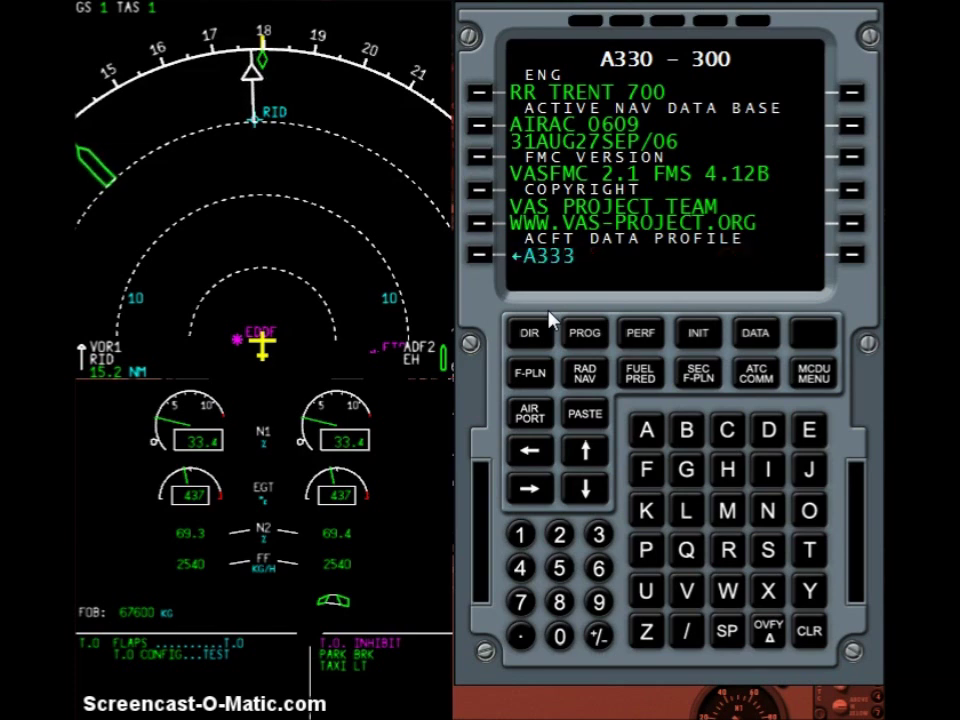
- Switch the aircraft data profile from the A330-300 to the A320
click(483, 260)
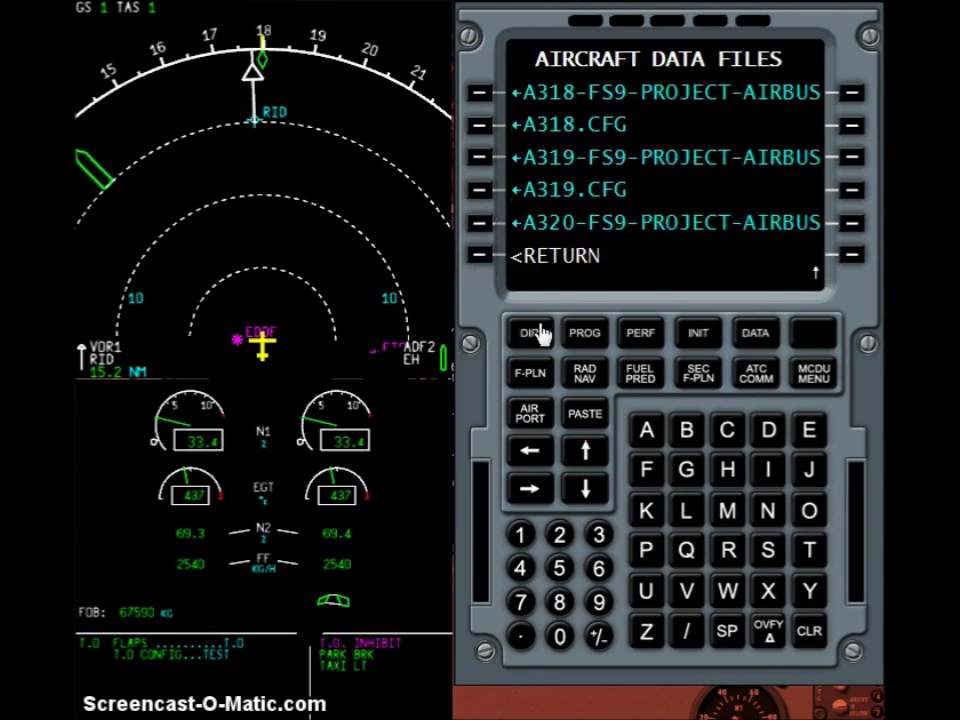
click(592, 448)
click(487, 226)
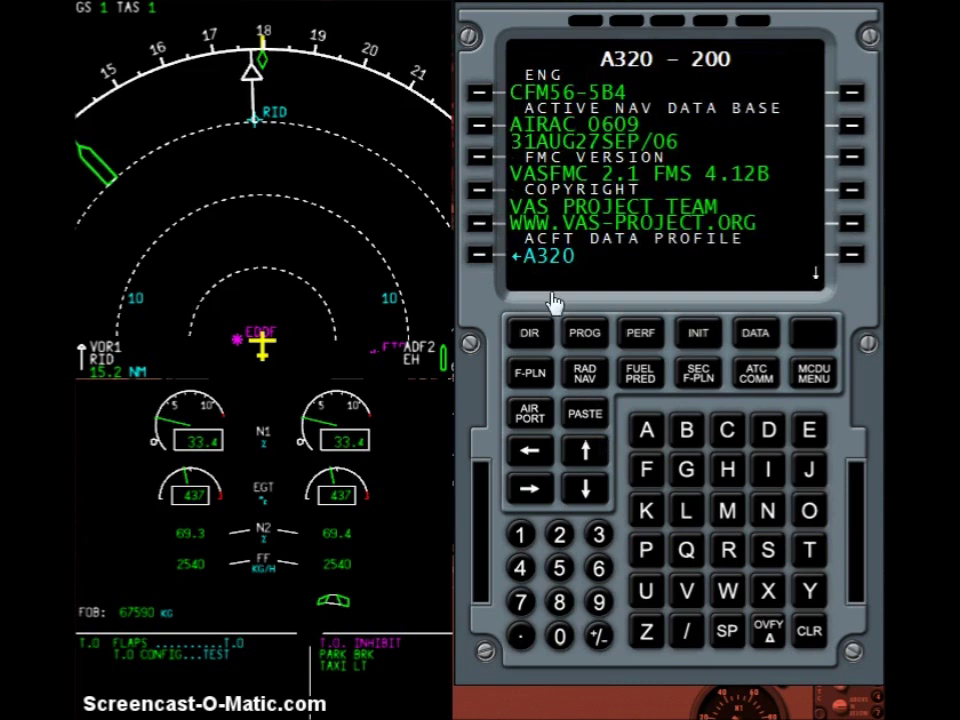
- Set the origin and destination on the INIT page to EDDF/LOWW
click(695, 340)
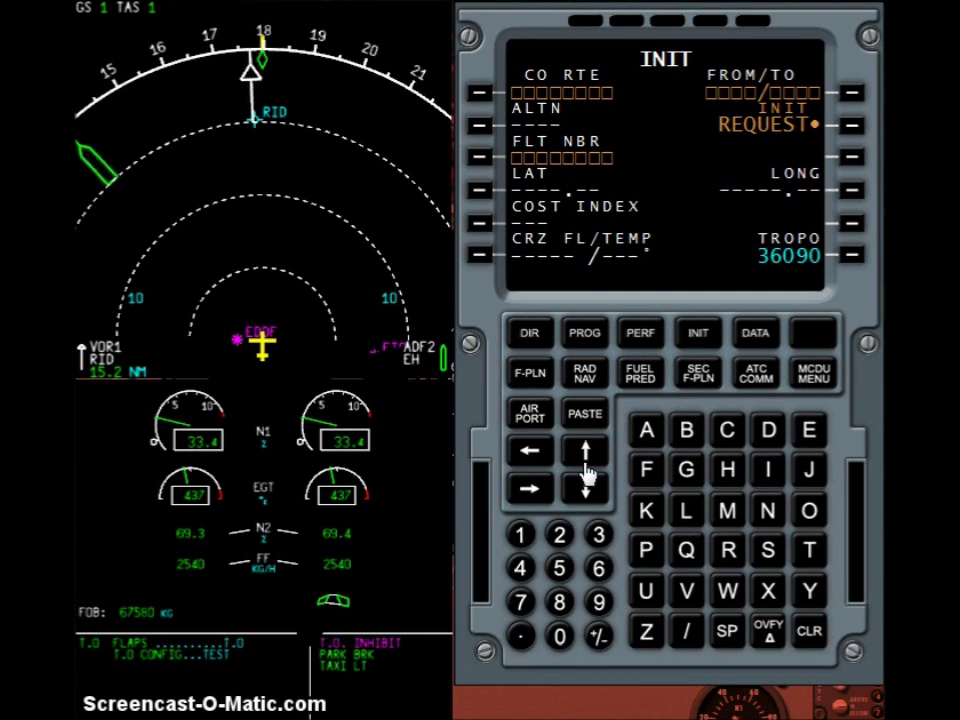
text(EDDF/LOWW)
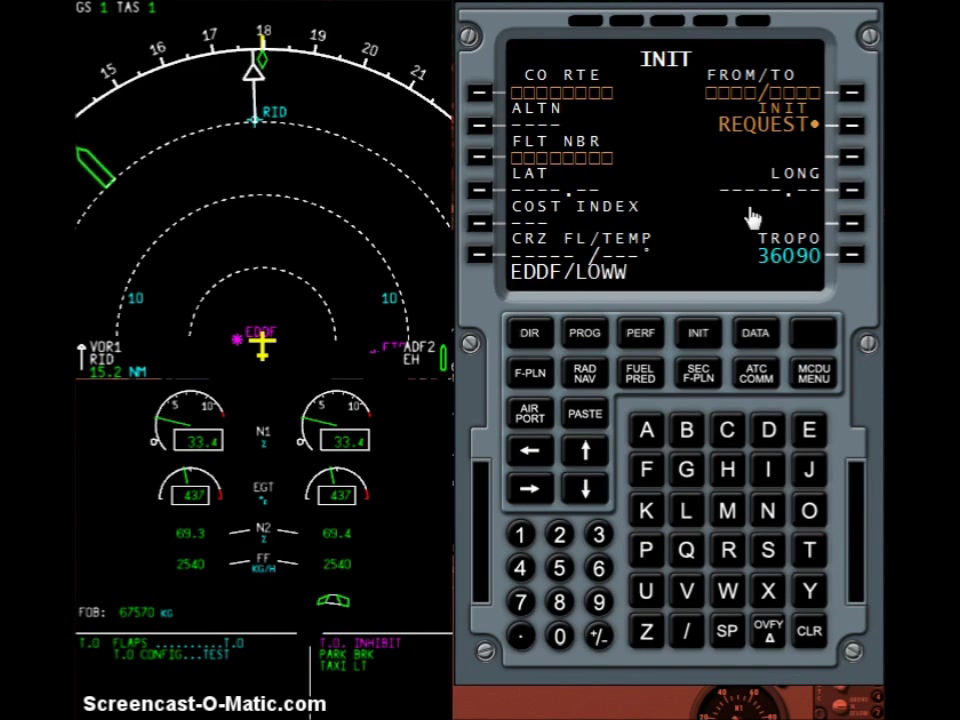
click(851, 93)
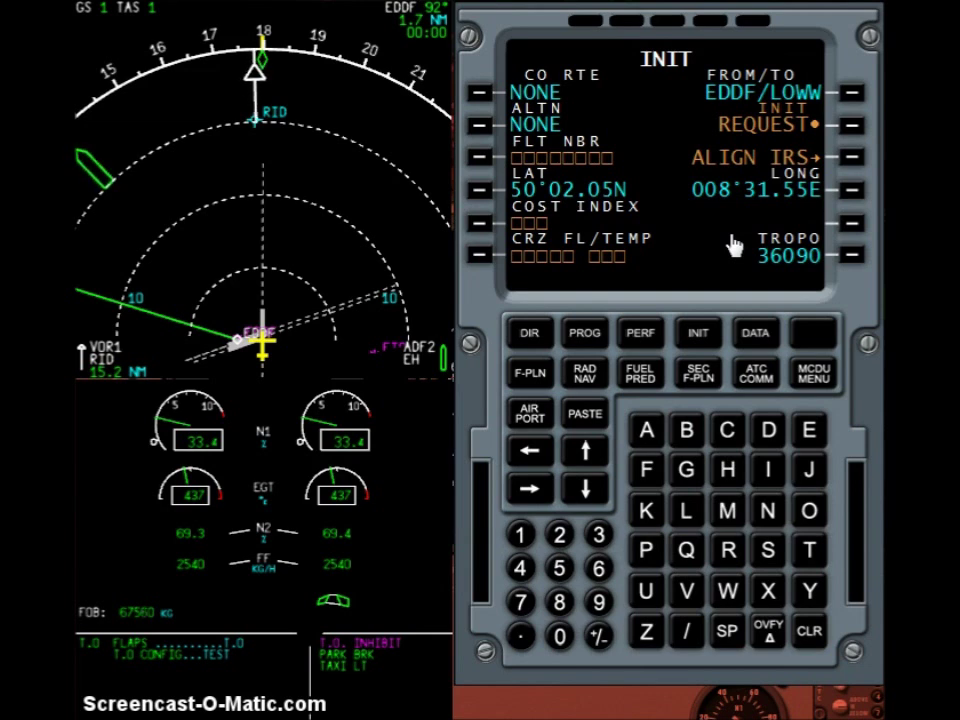
- Request VROUTE flight plans and load the third one, SULUS UZ650 VEMUT UZ37 MASUR, as the active route
click(848, 133)
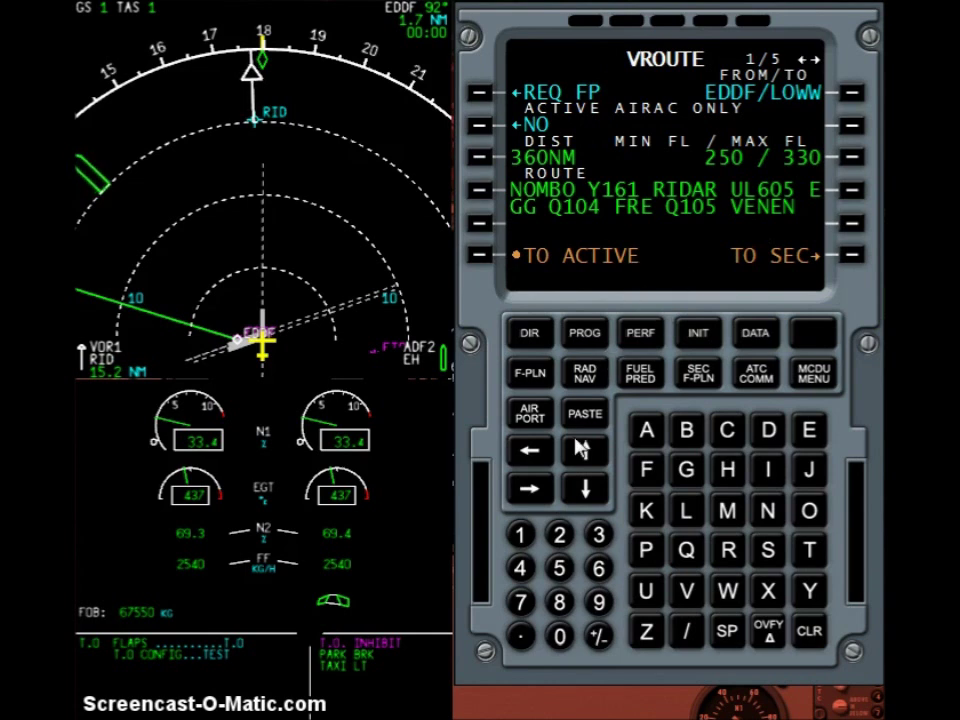
click(529, 488)
click(529, 488)
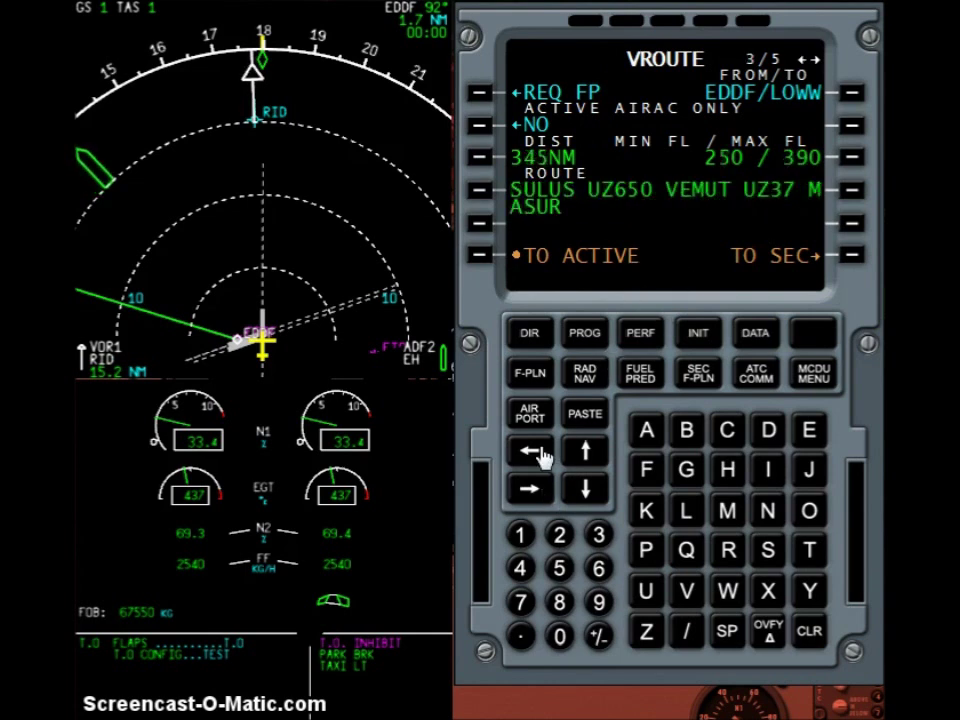
click(474, 250)
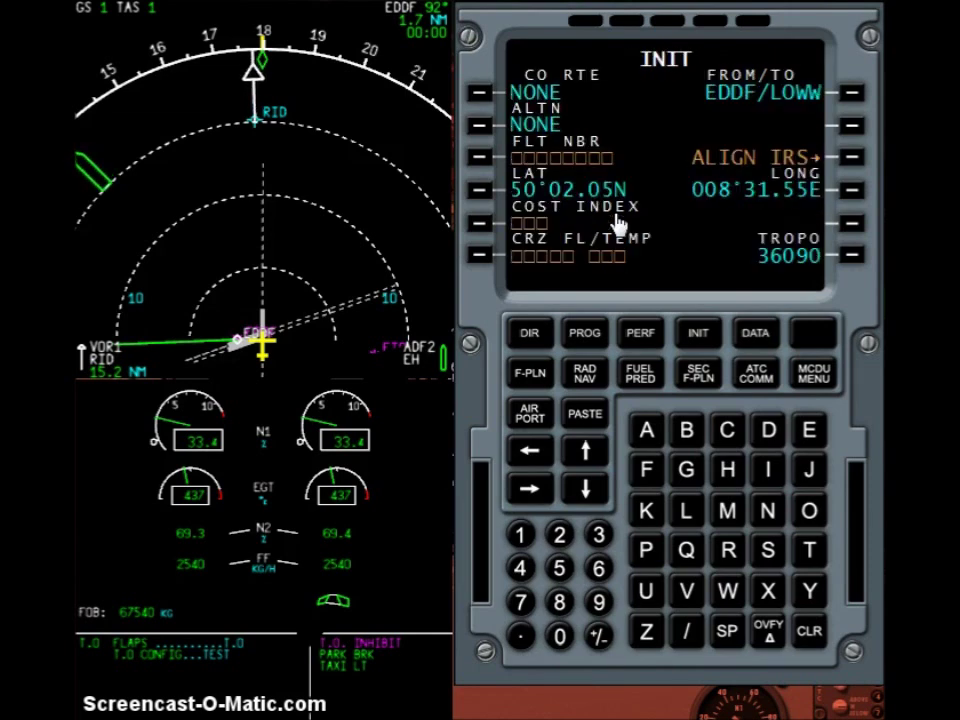
- Set the flight number to DLH3430 and the cruise flight level to 330
text(DLH3430)
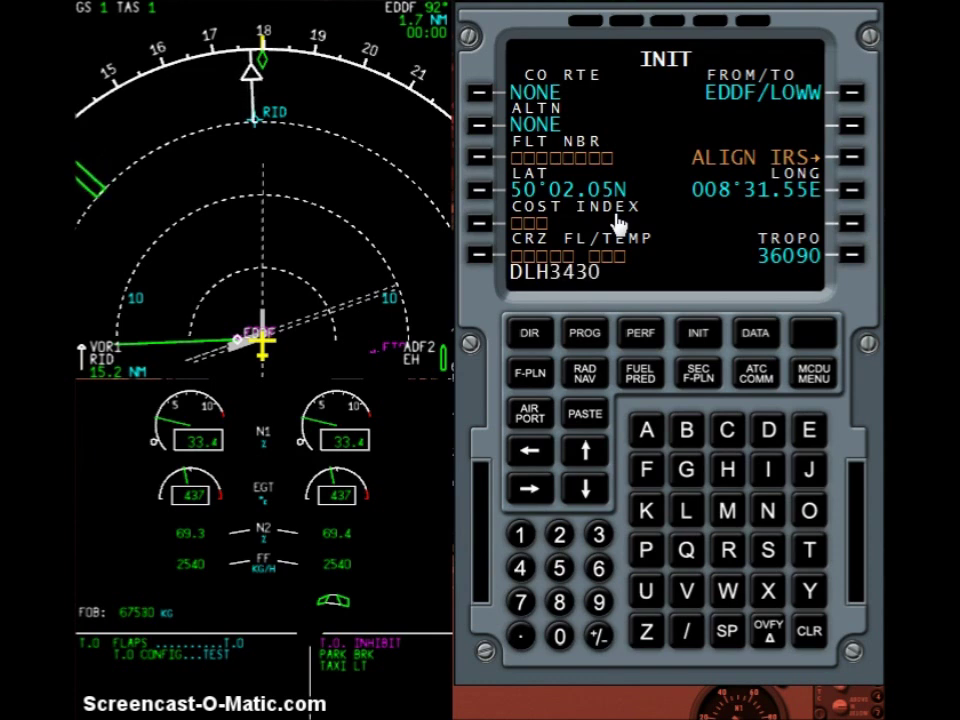
click(478, 160)
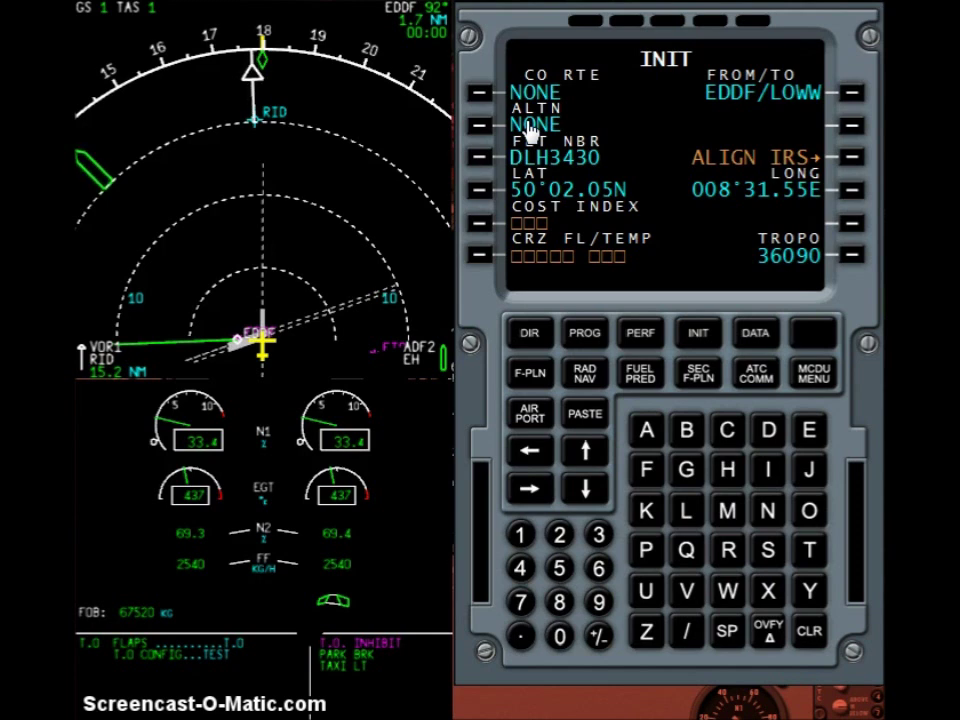
text(330)
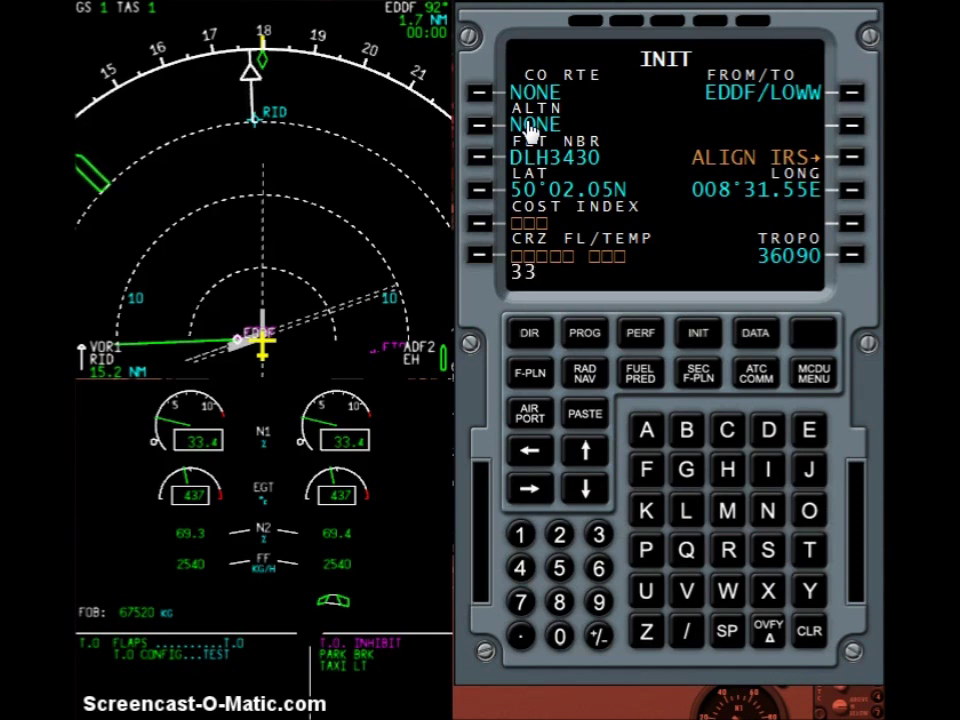
click(480, 255)
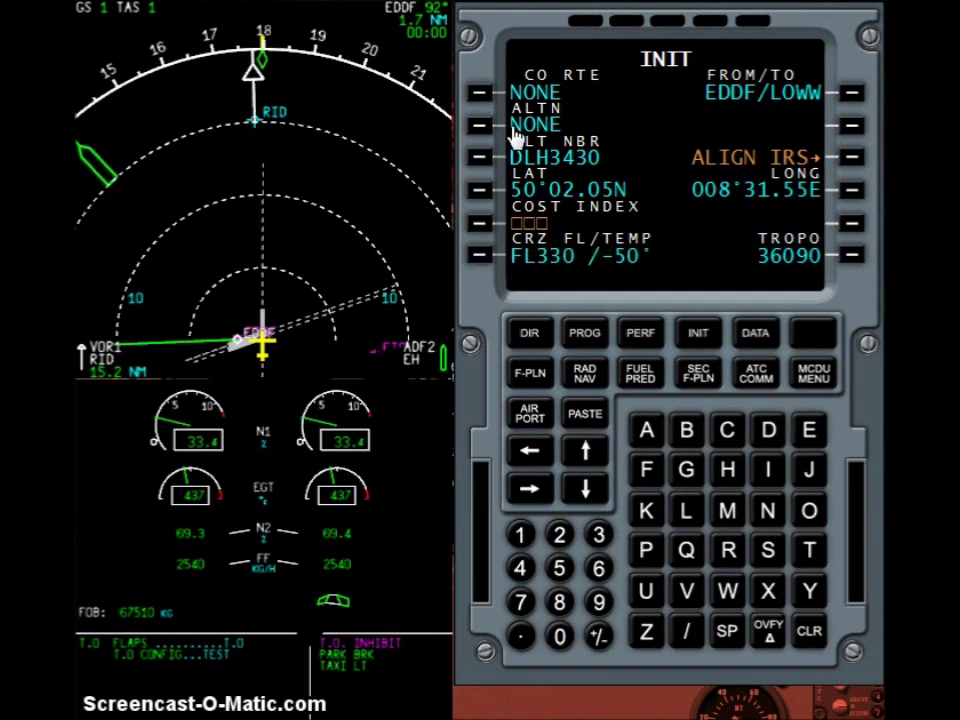
- Set the cost index to 500 and align the IRS
text(500)
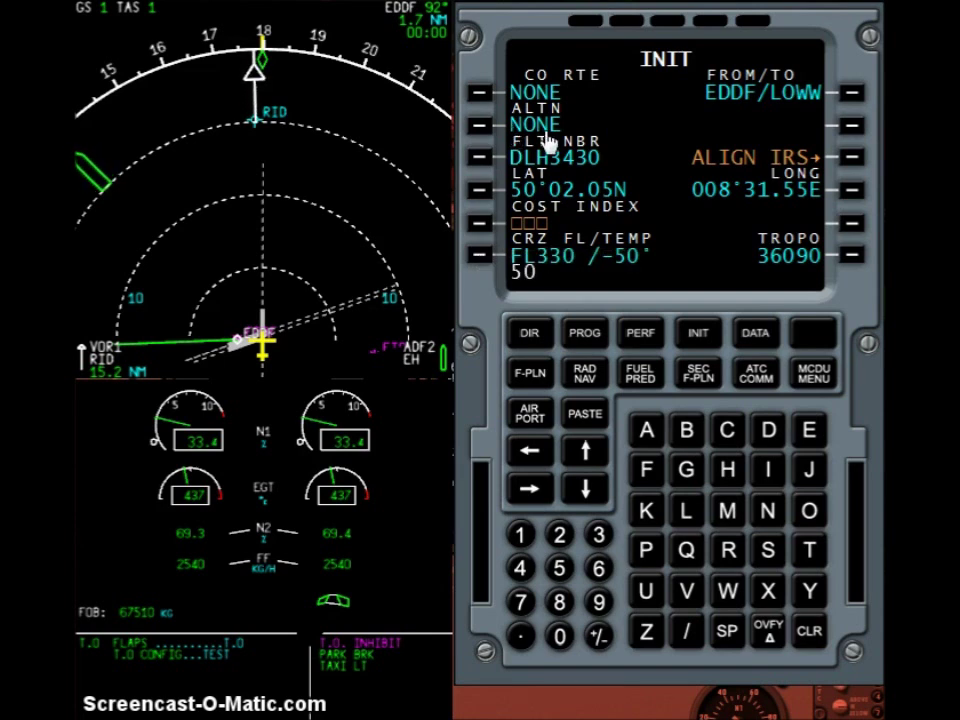
click(482, 224)
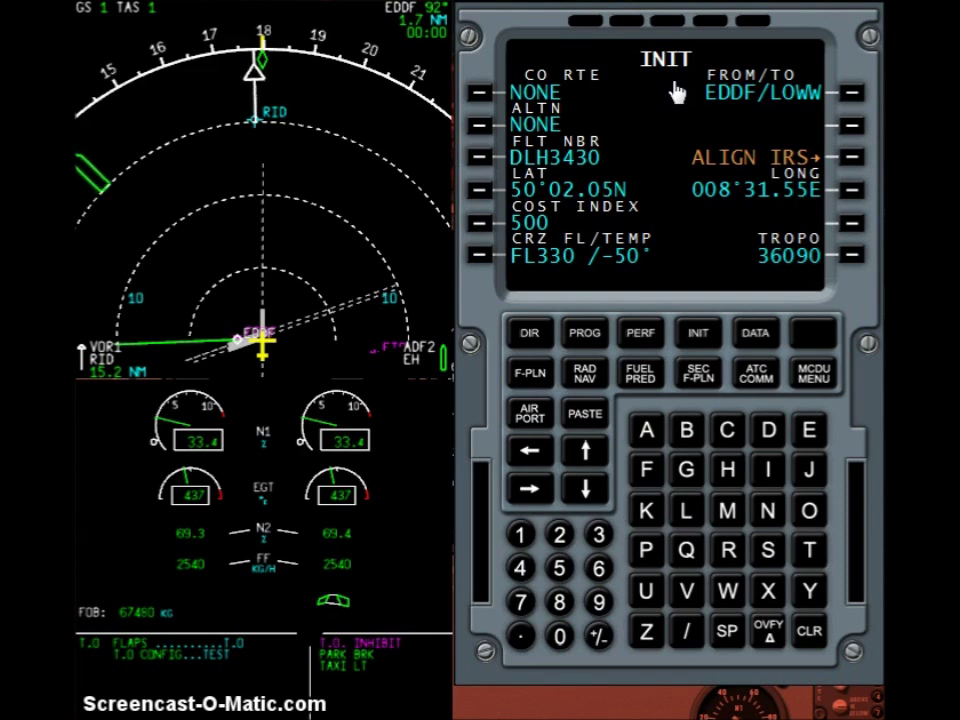
click(846, 156)
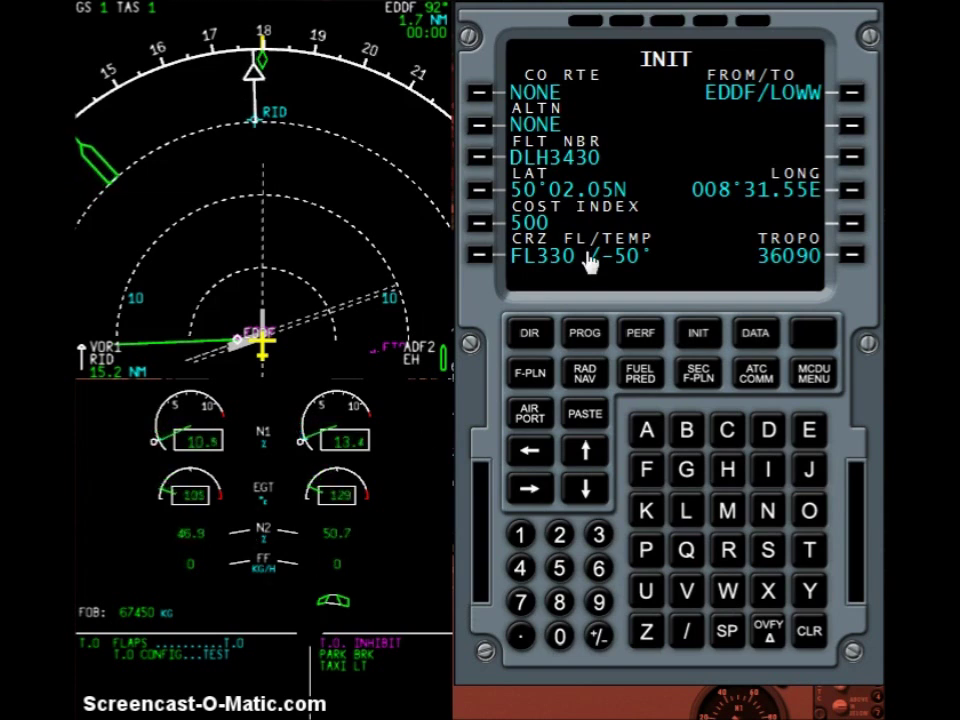
- Revise the flight plan at EDDF and select runway 18 for departure
click(538, 380)
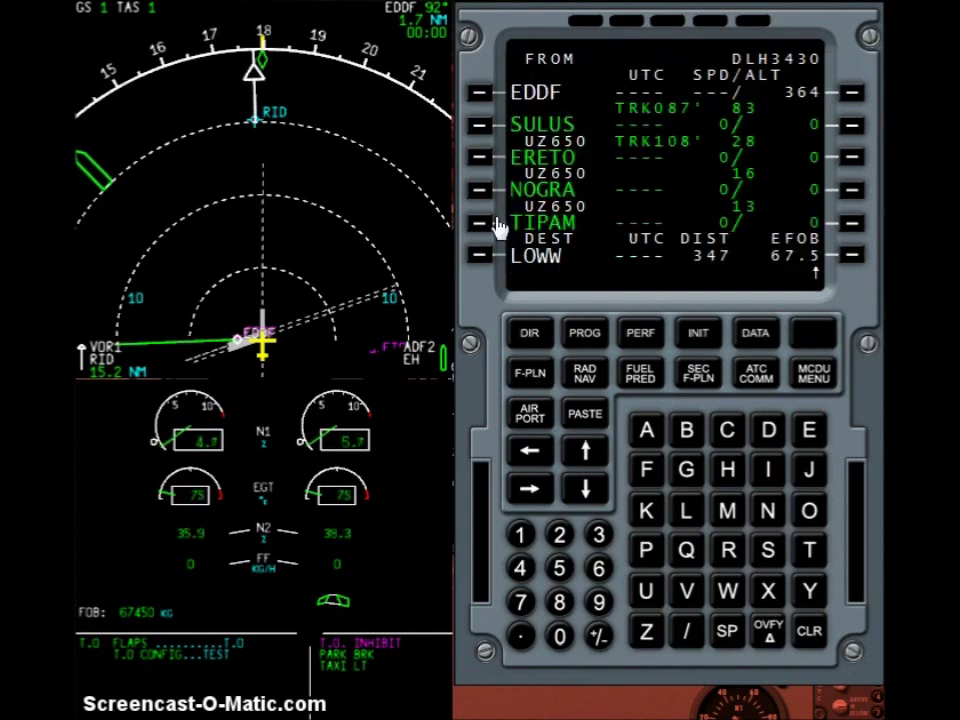
click(481, 94)
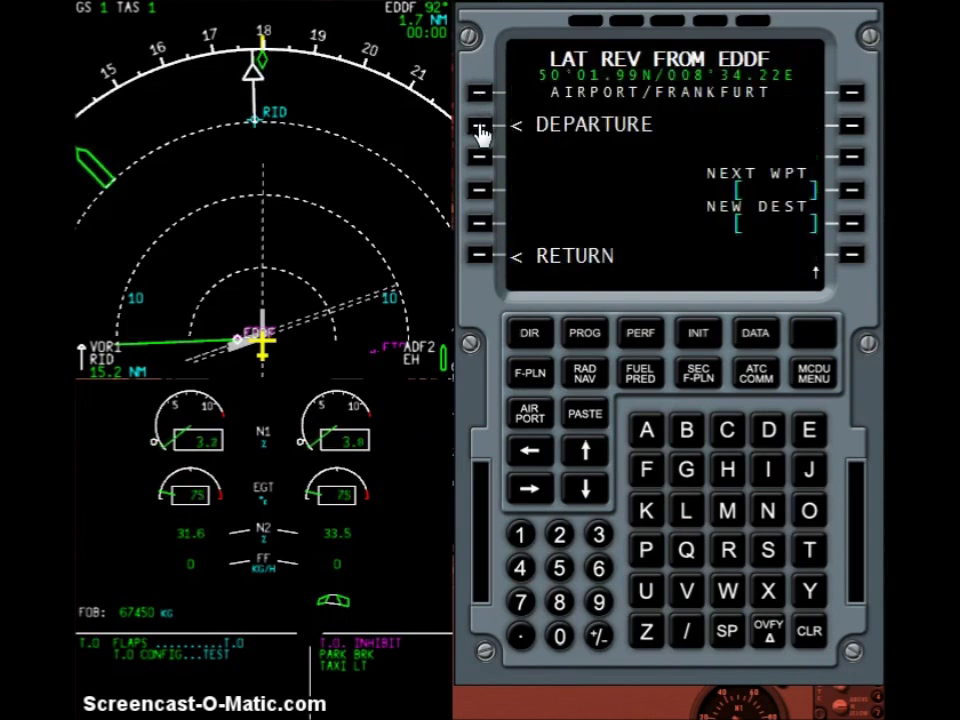
click(480, 128)
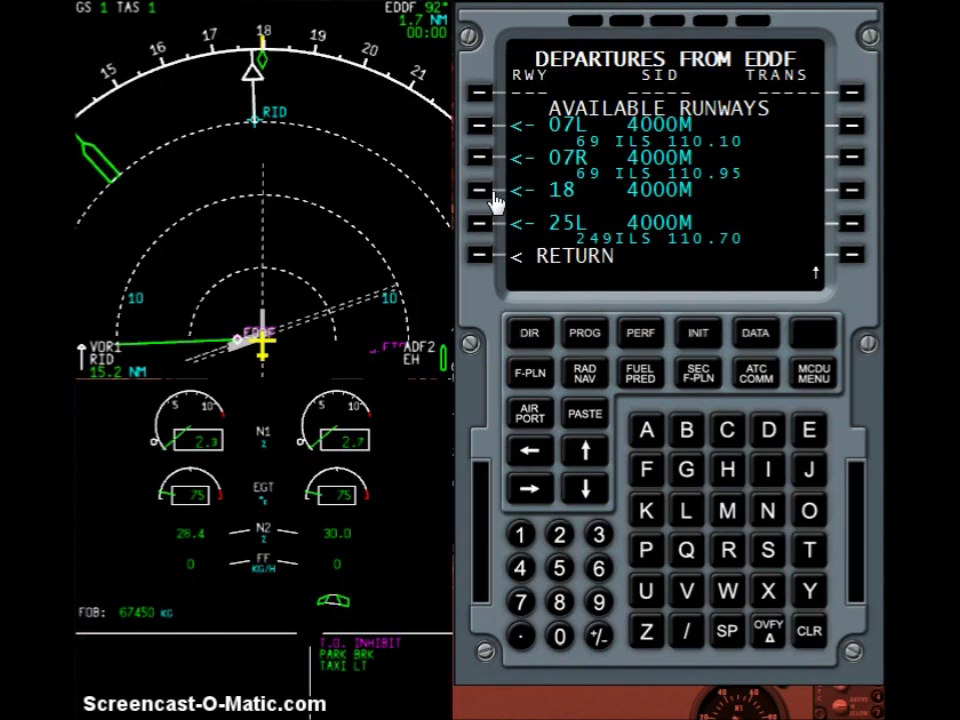
click(485, 196)
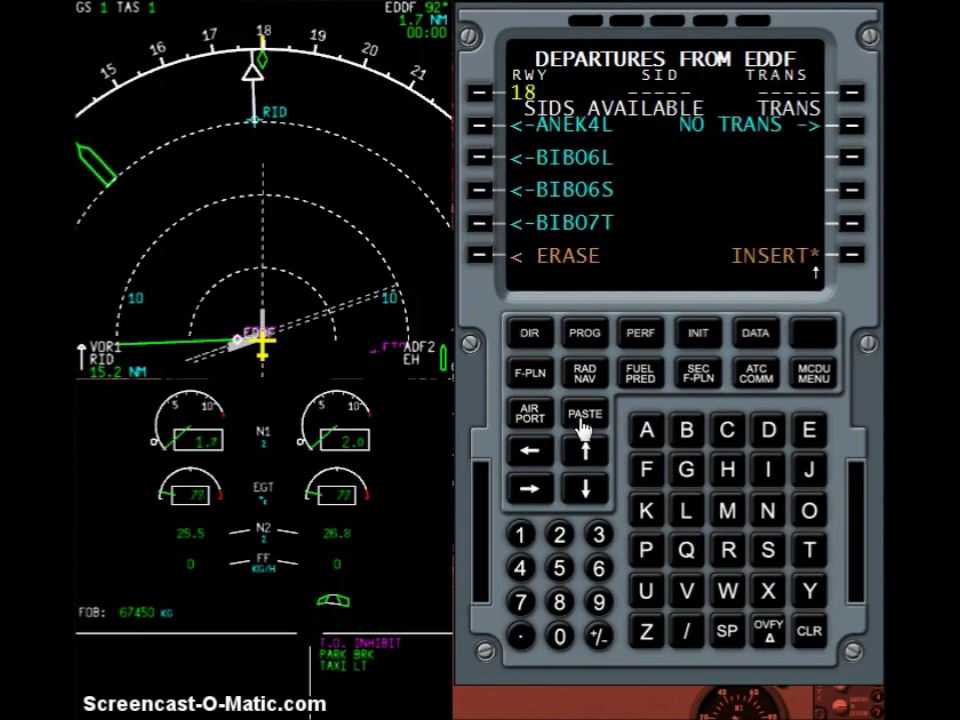
- Choose the SULU3S SID for runway 18 and insert the departure into the flight plan
click(592, 452)
click(592, 452)
click(592, 452)
click(592, 452)
click(592, 452)
click(592, 452)
click(592, 452)
click(592, 452)
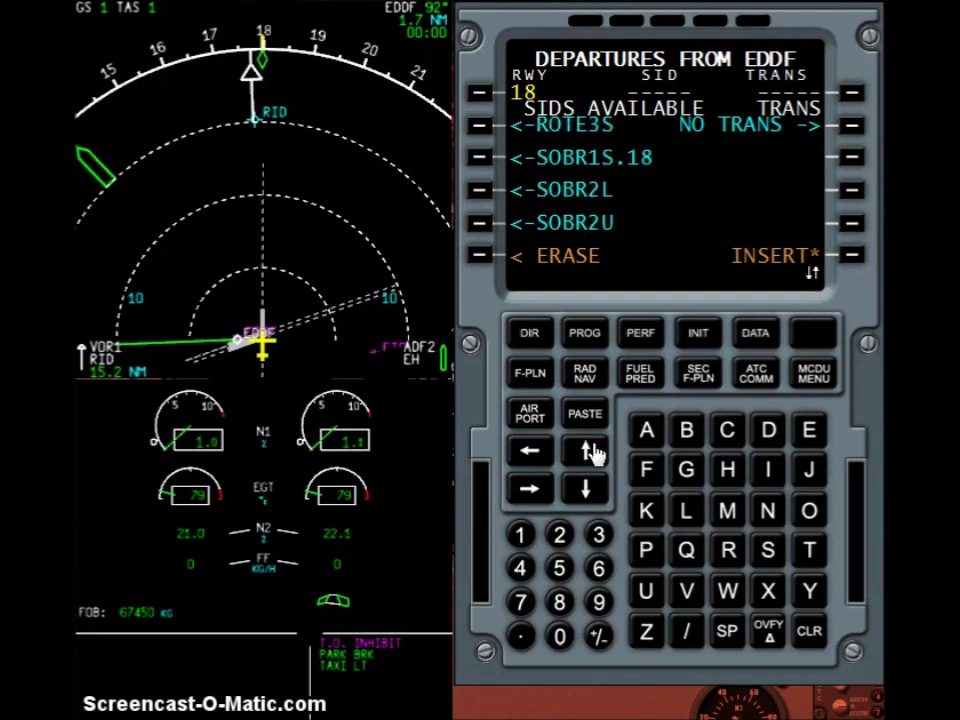
click(592, 452)
click(592, 452)
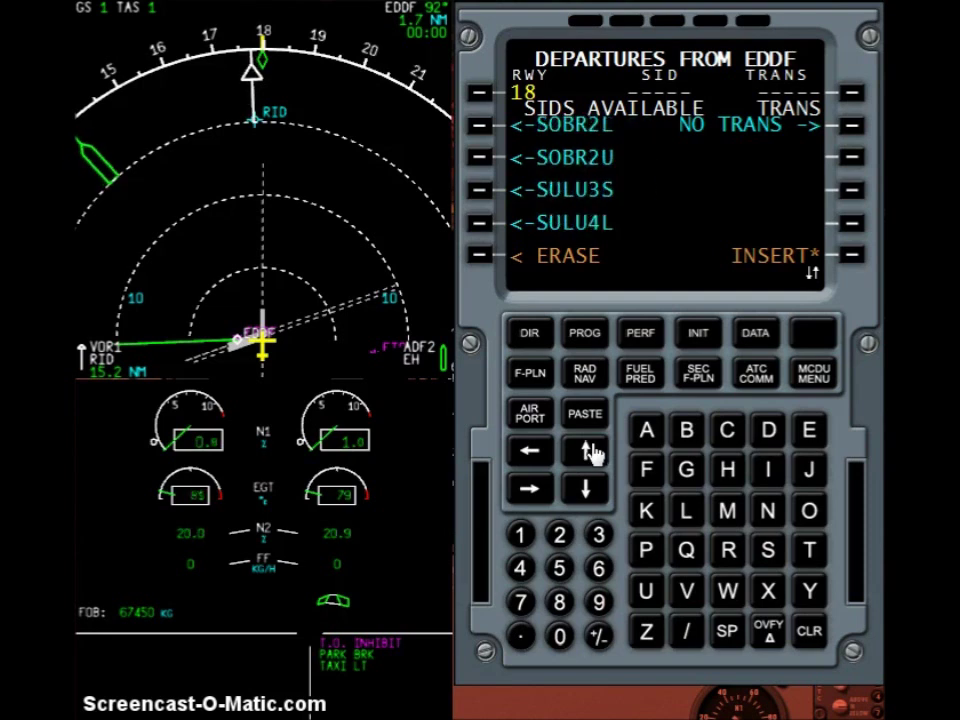
click(480, 192)
click(848, 256)
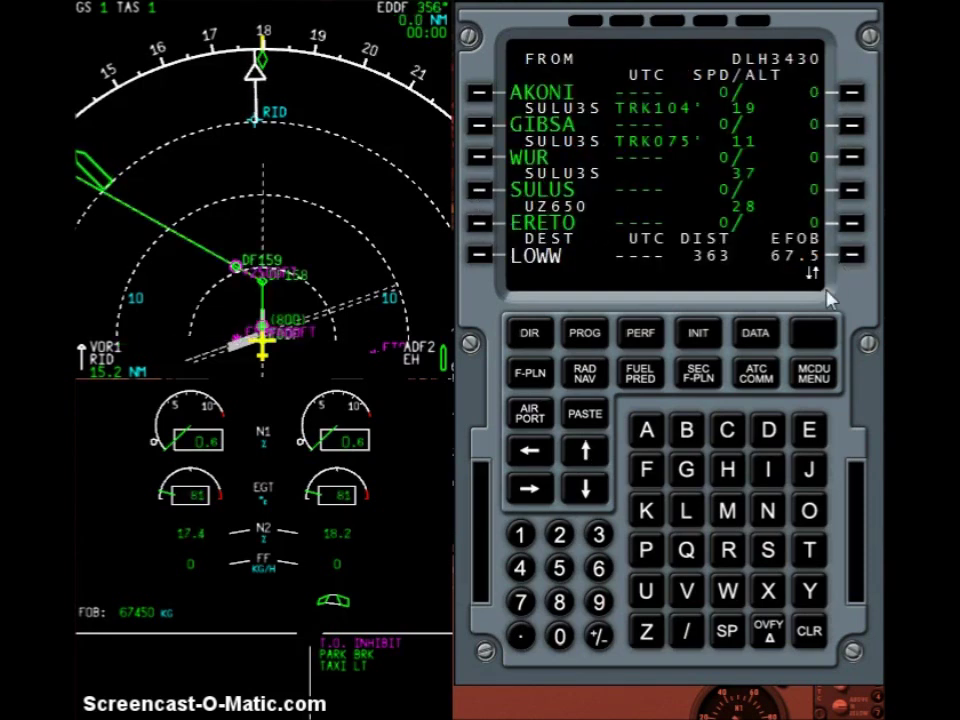
- Revise the flight plan at LOWW and select the ILS29 approach for arrival
click(587, 452)
click(587, 452)
click(587, 452)
click(587, 452)
click(587, 452)
click(587, 452)
click(587, 452)
click(587, 452)
click(587, 452)
click(587, 452)
click(587, 452)
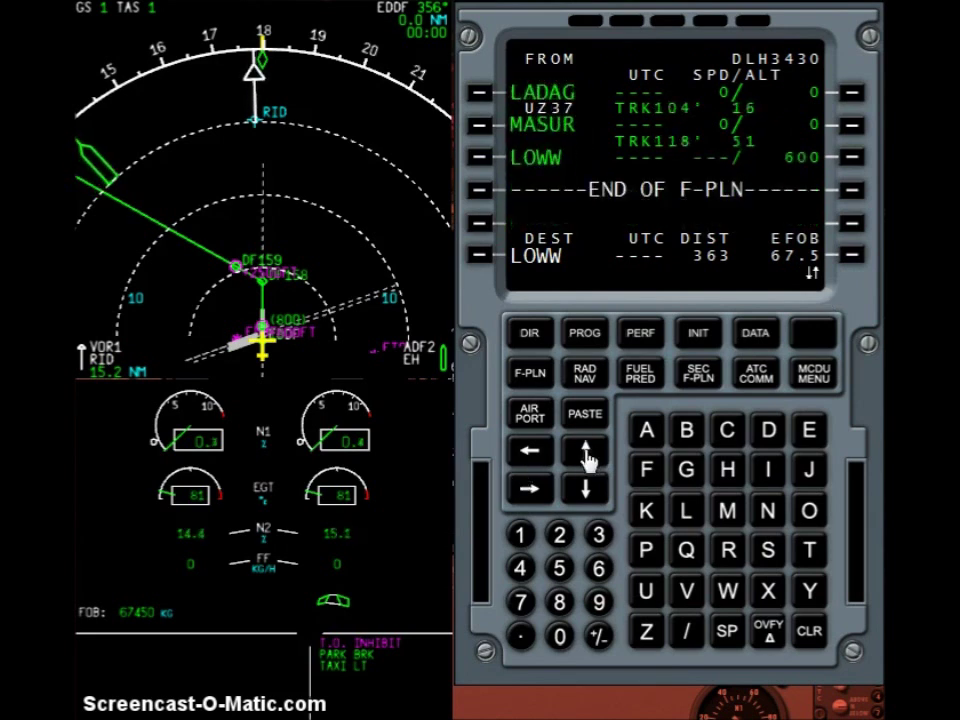
click(481, 157)
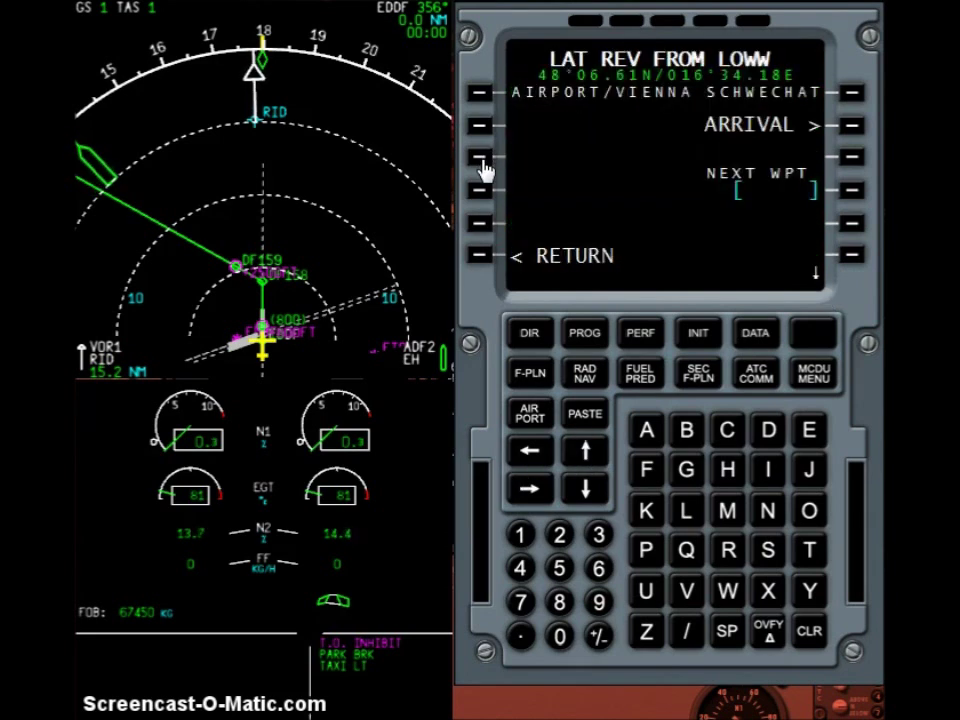
click(846, 132)
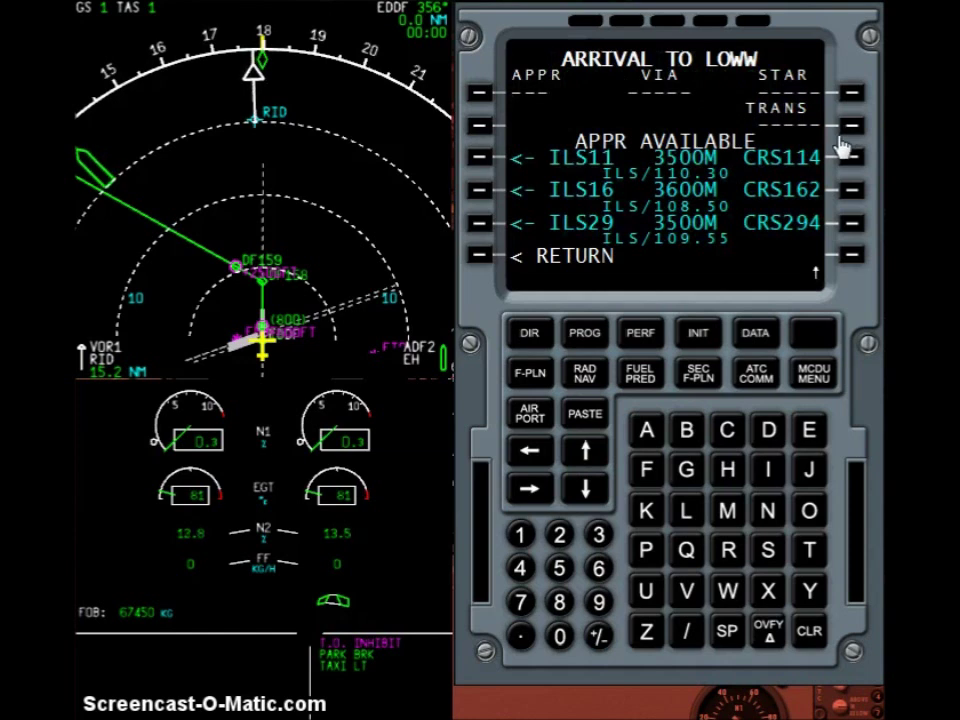
click(480, 226)
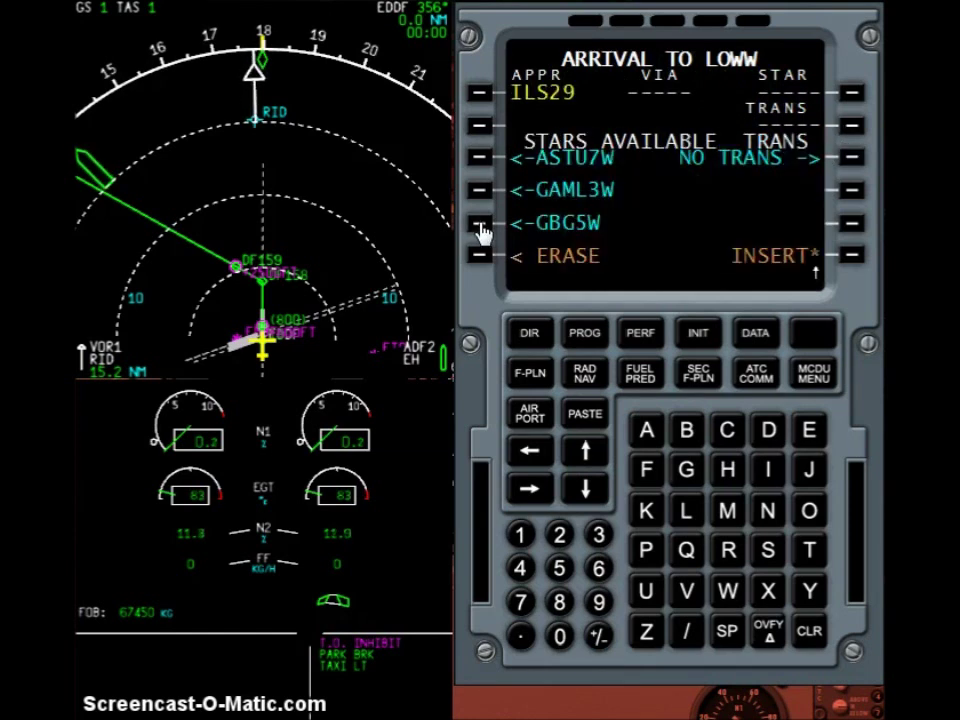
- Choose the MASU1W STAR with the MAB1M transition and insert the arrival into the flight plan
click(588, 454)
click(592, 456)
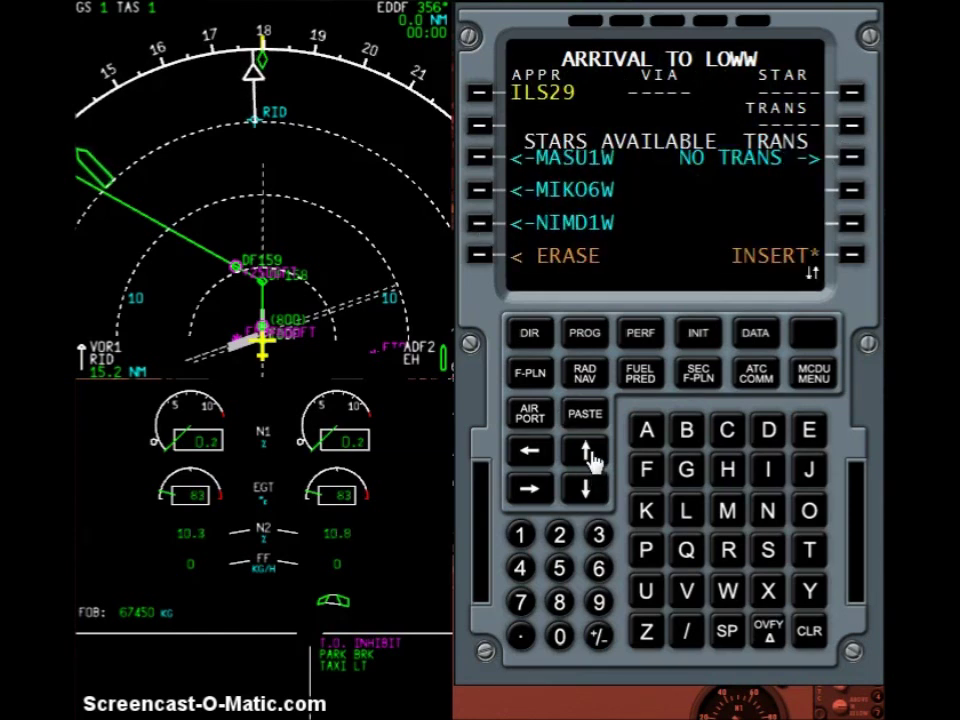
click(481, 158)
click(598, 456)
click(598, 456)
click(586, 487)
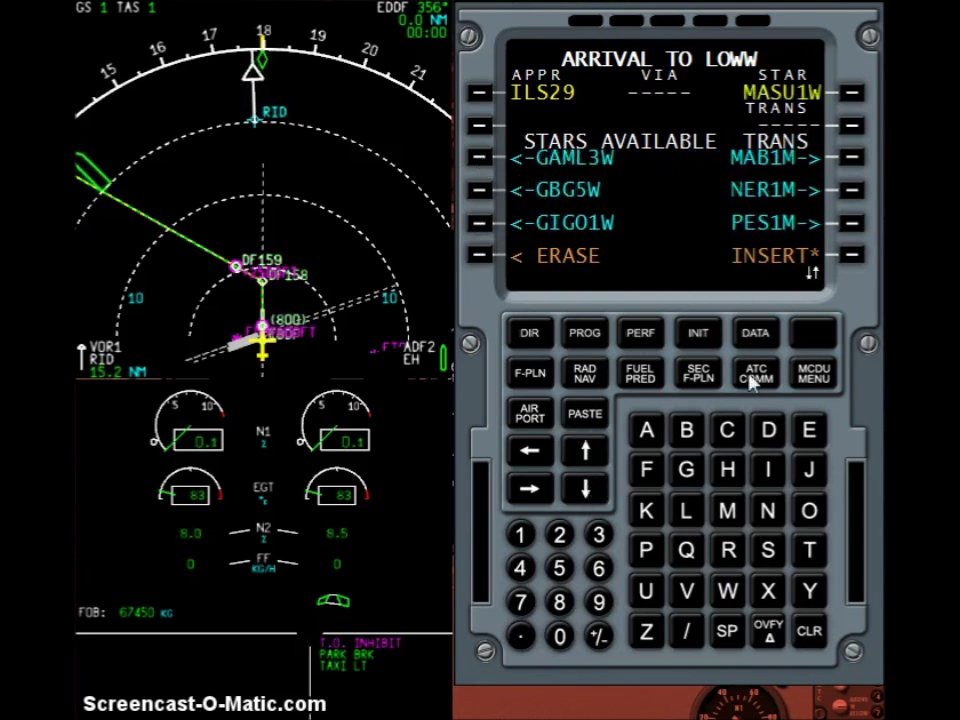
click(851, 157)
click(853, 256)
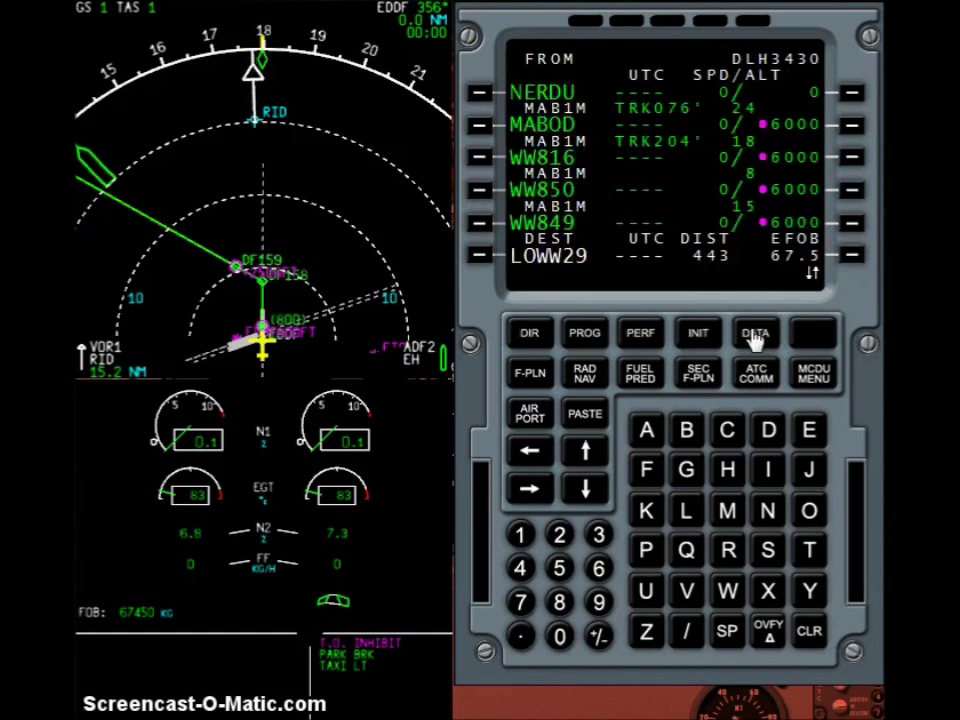
- Set the zero fuel weight to 59 on the second INIT page
click(683, 336)
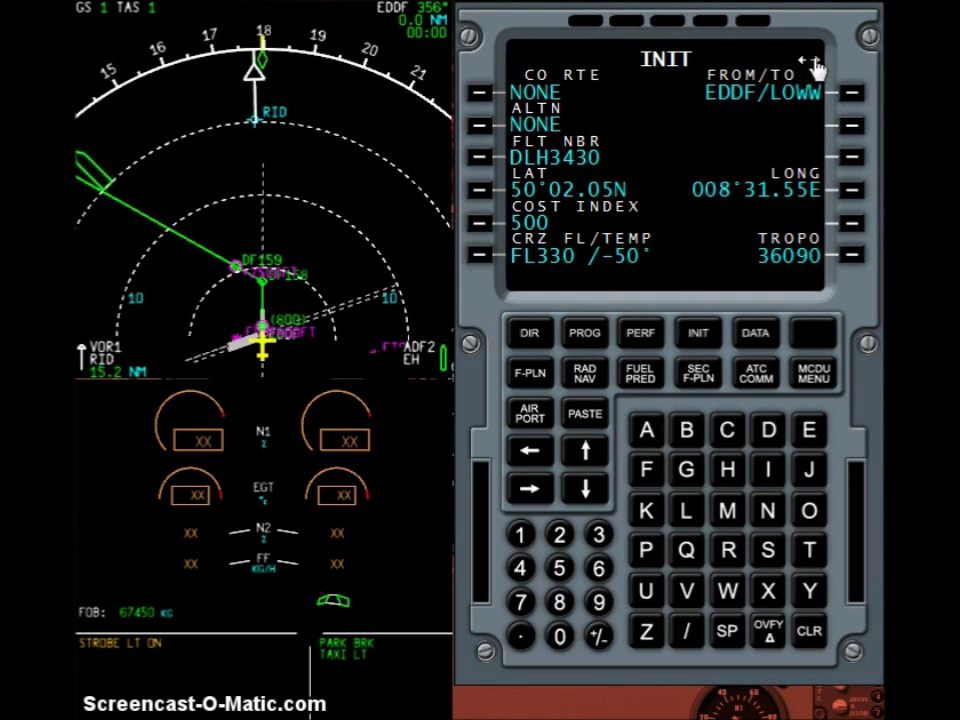
click(528, 490)
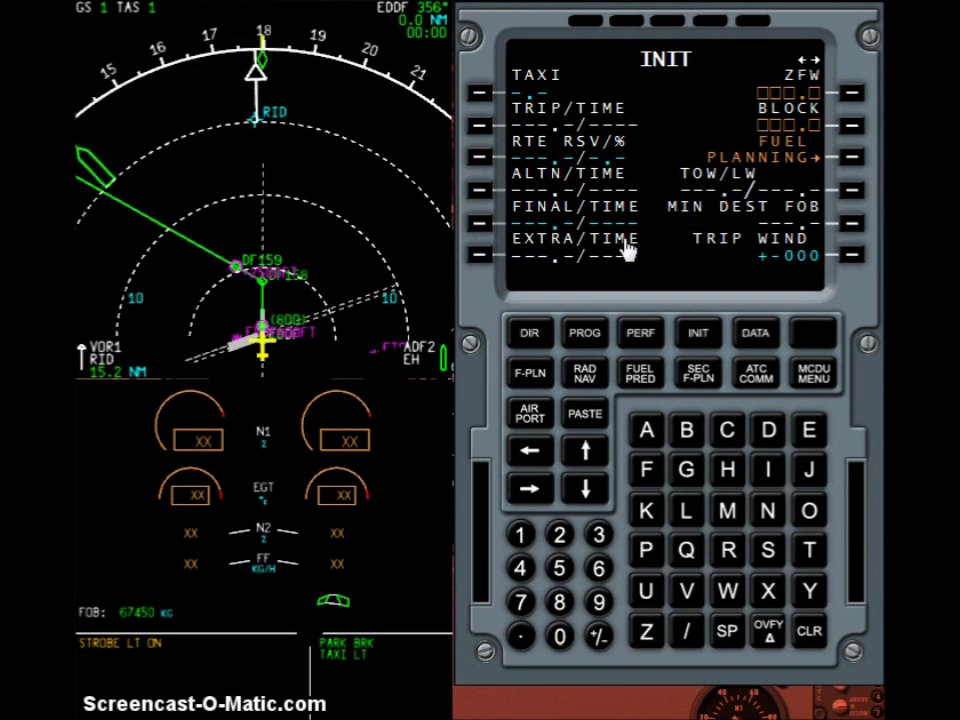
click(561, 568)
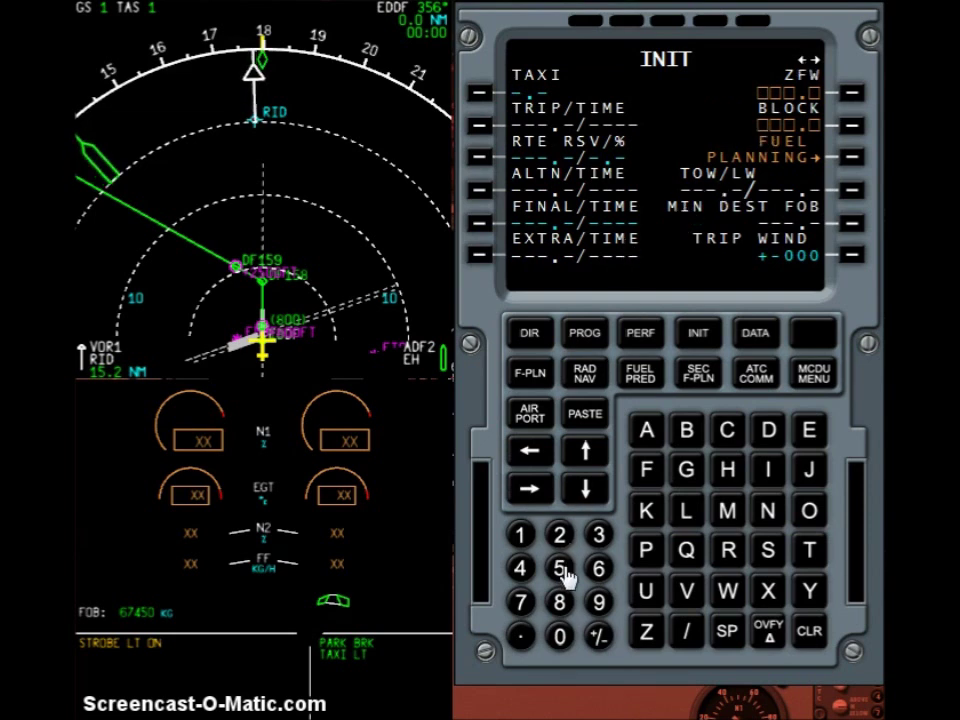
click(600, 604)
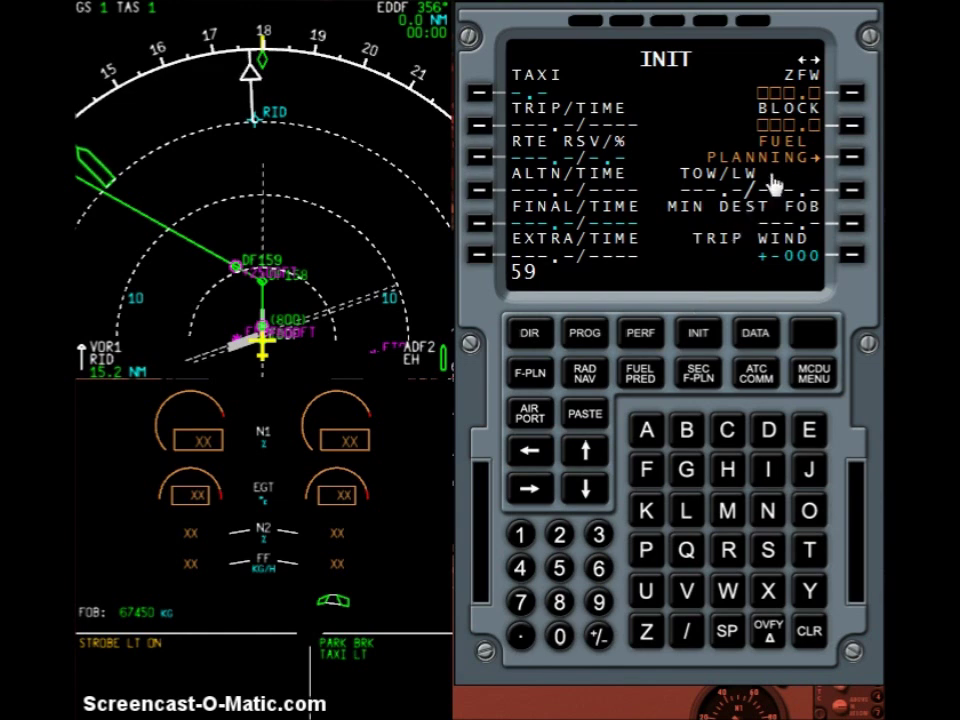
click(851, 93)
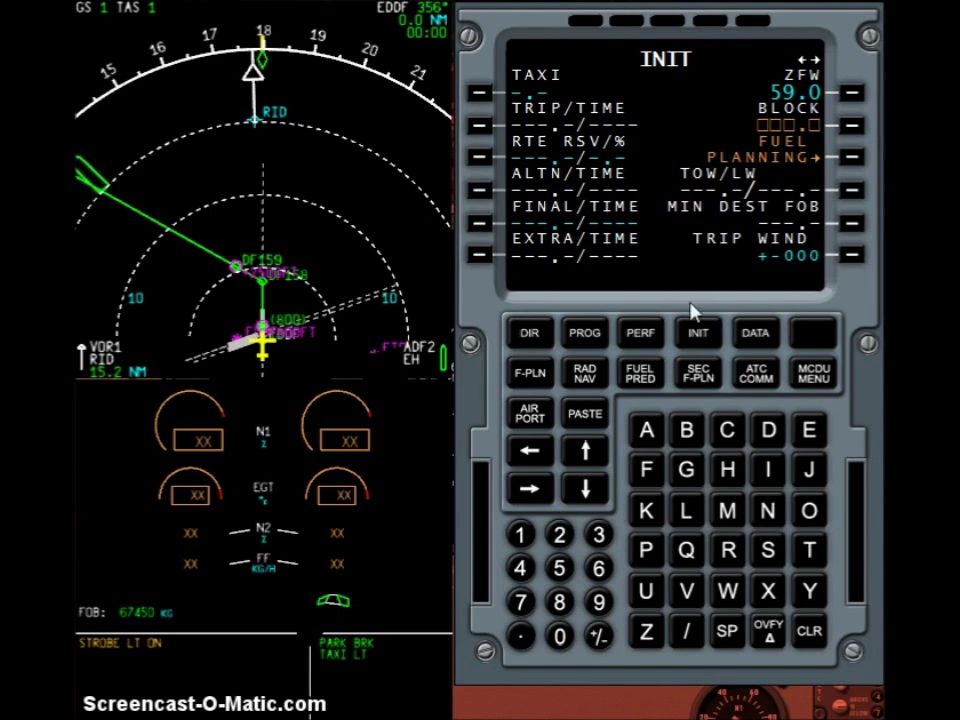
- Set the taxi fuel to 2.5, and calculate and confirm the block fuel with fuel planning
click(561, 536)
click(520, 636)
click(562, 570)
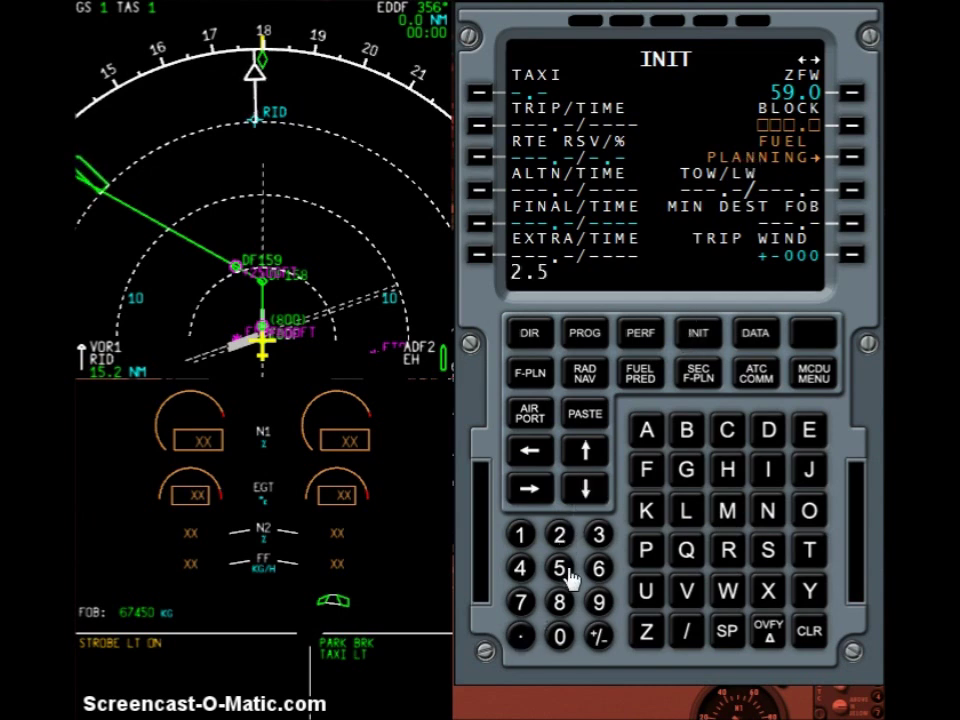
click(480, 93)
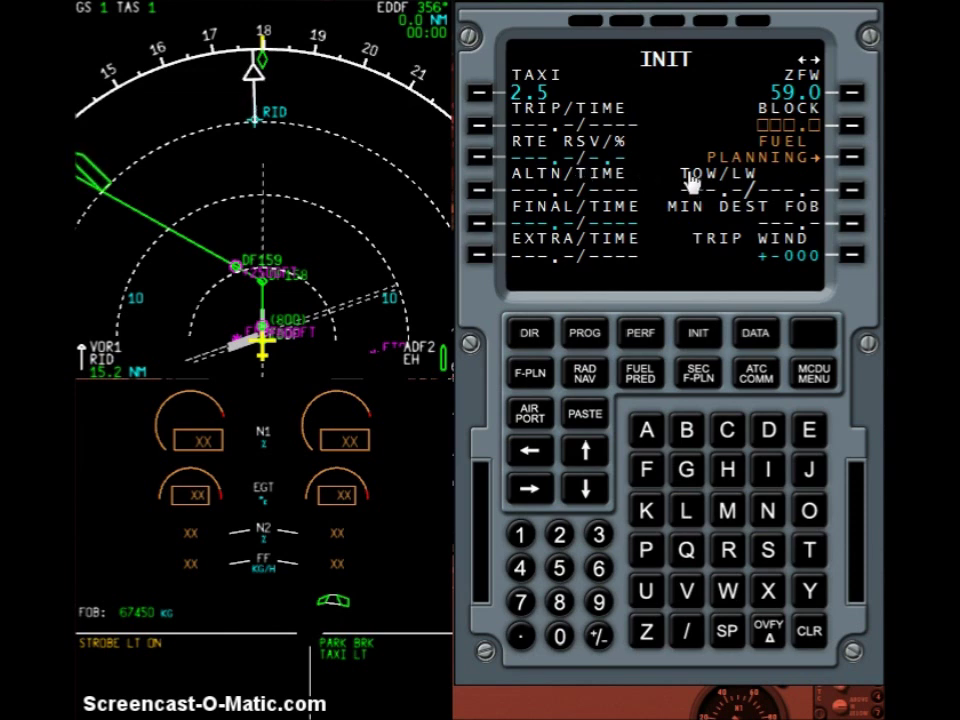
click(849, 160)
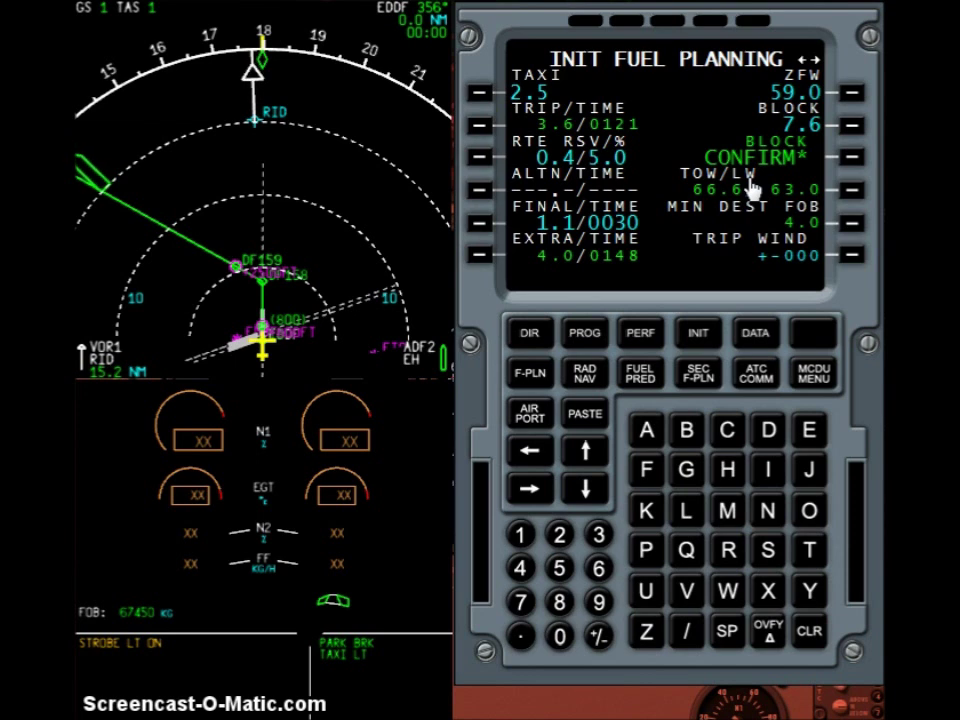
click(851, 157)
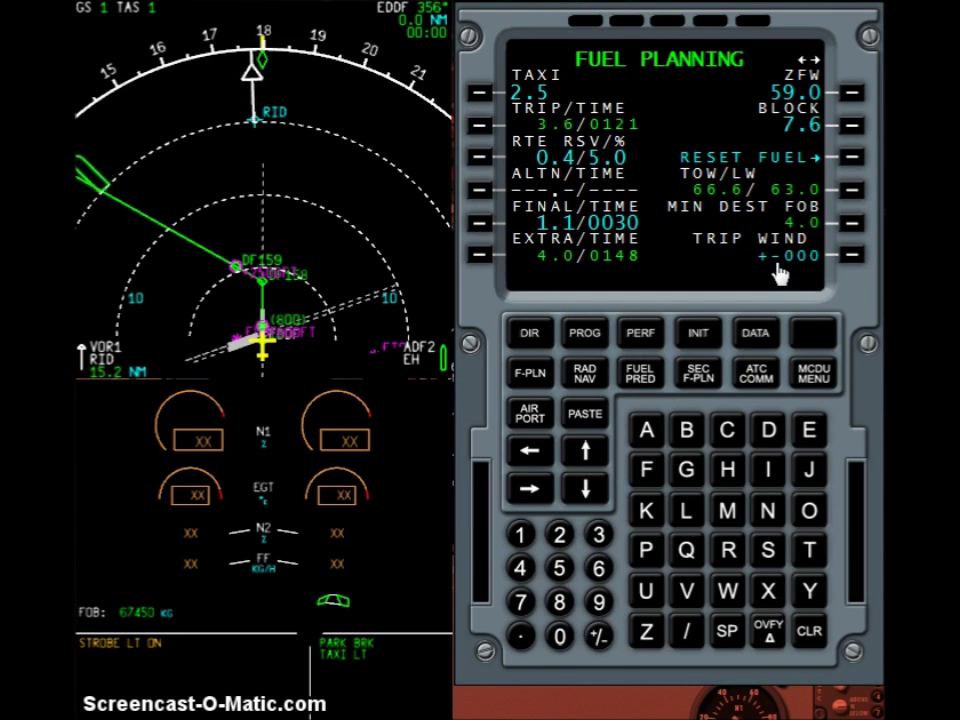
- Accept the suggested takeoff speeds of V1 147, VR 150 and V2 157 on the takeoff performance page
click(652, 344)
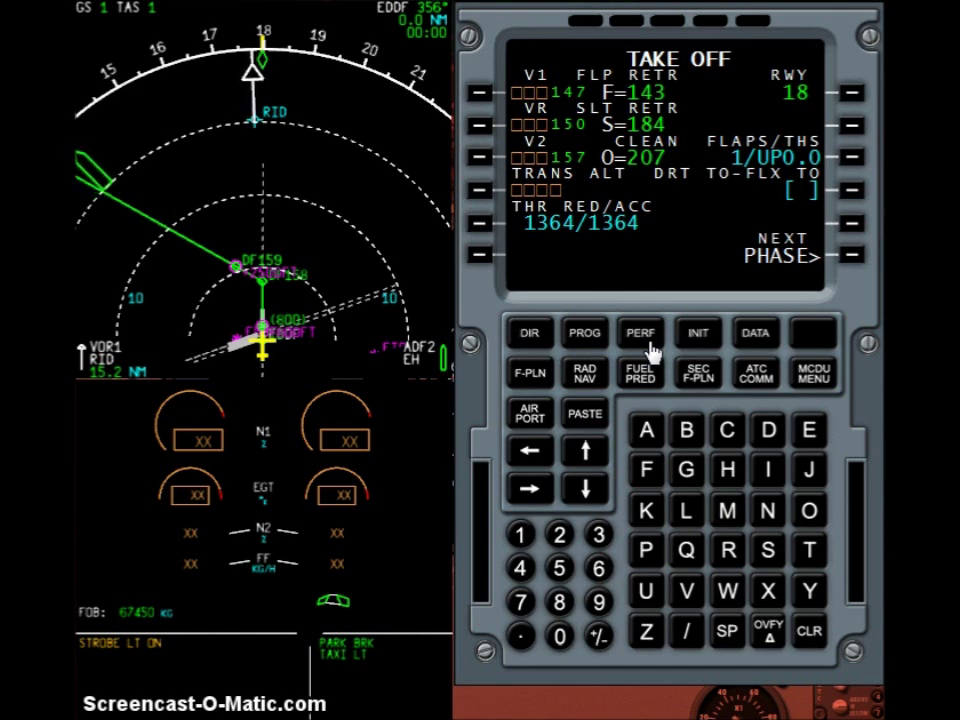
click(480, 92)
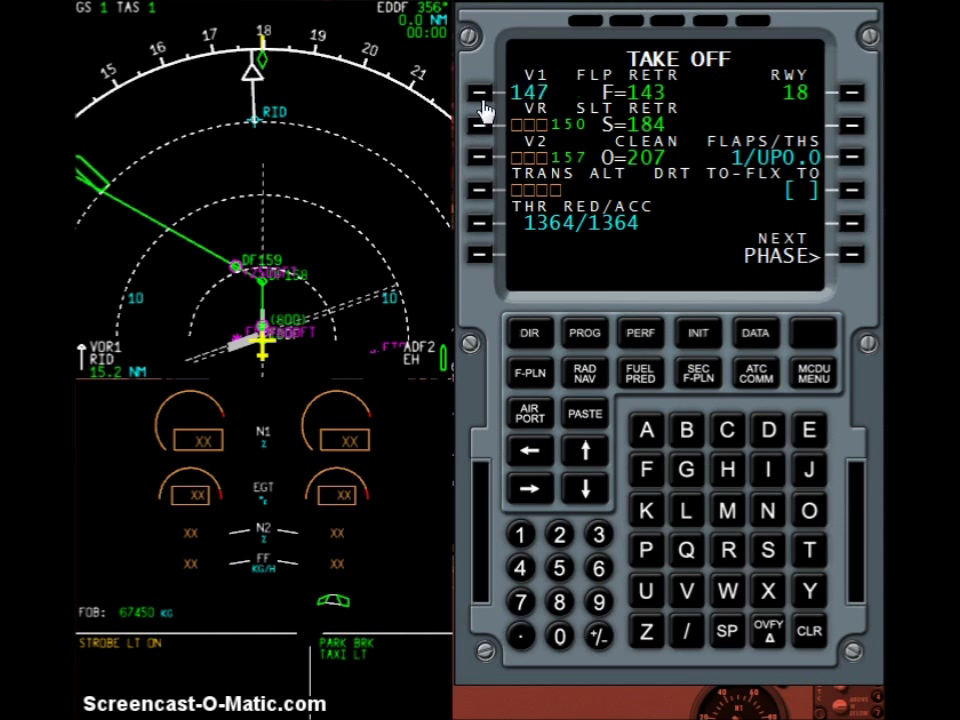
click(480, 126)
click(480, 158)
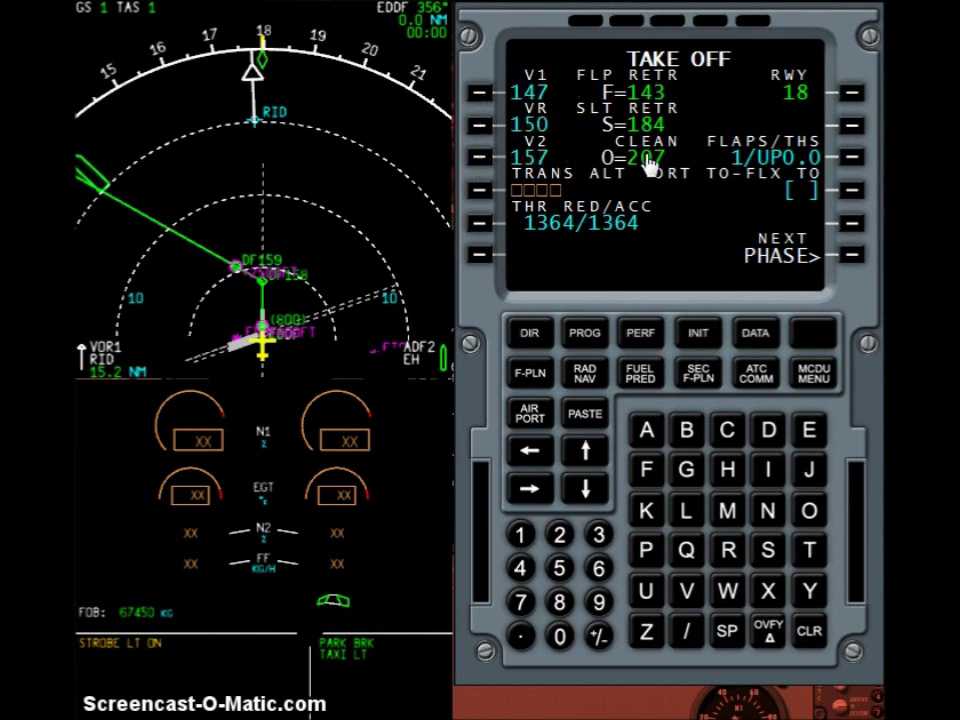
- Set the takeoff transition altitude to 5000
text(50)
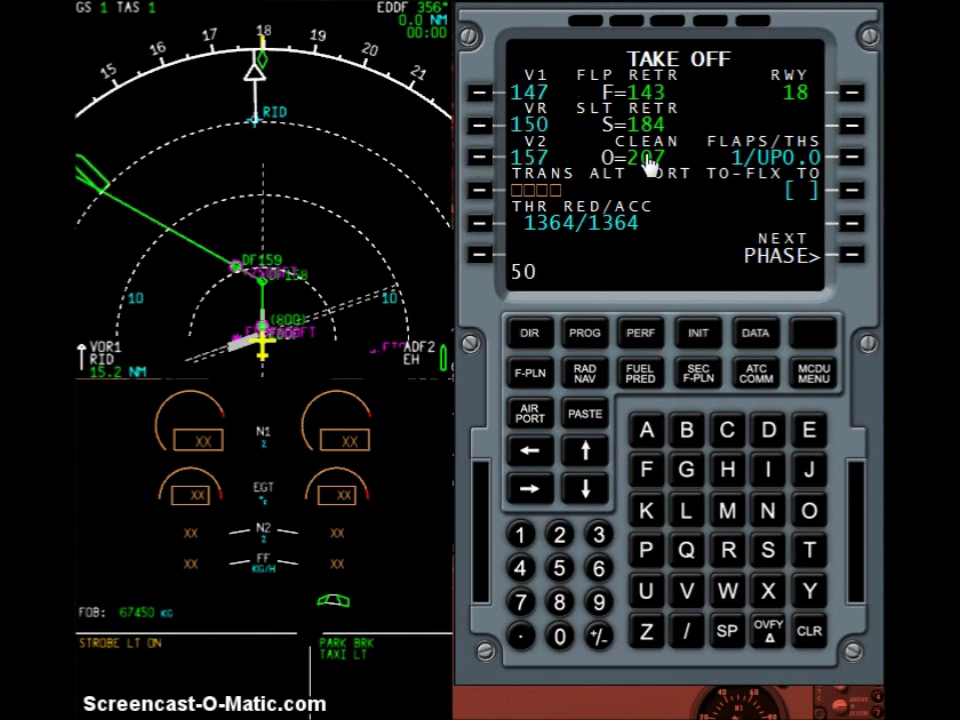
text(00)
click(479, 192)
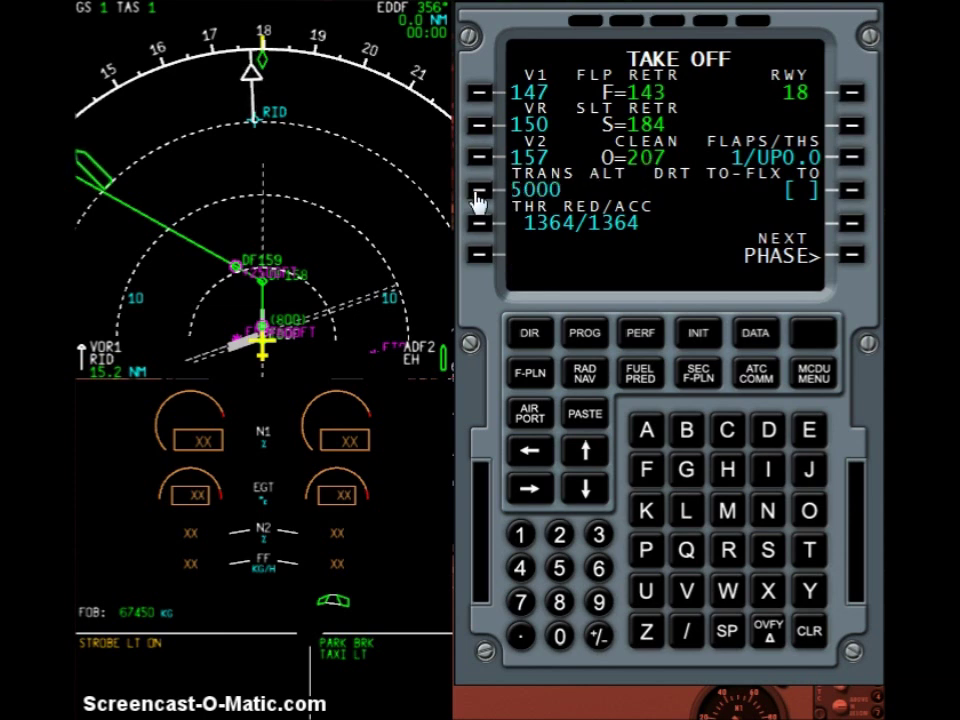
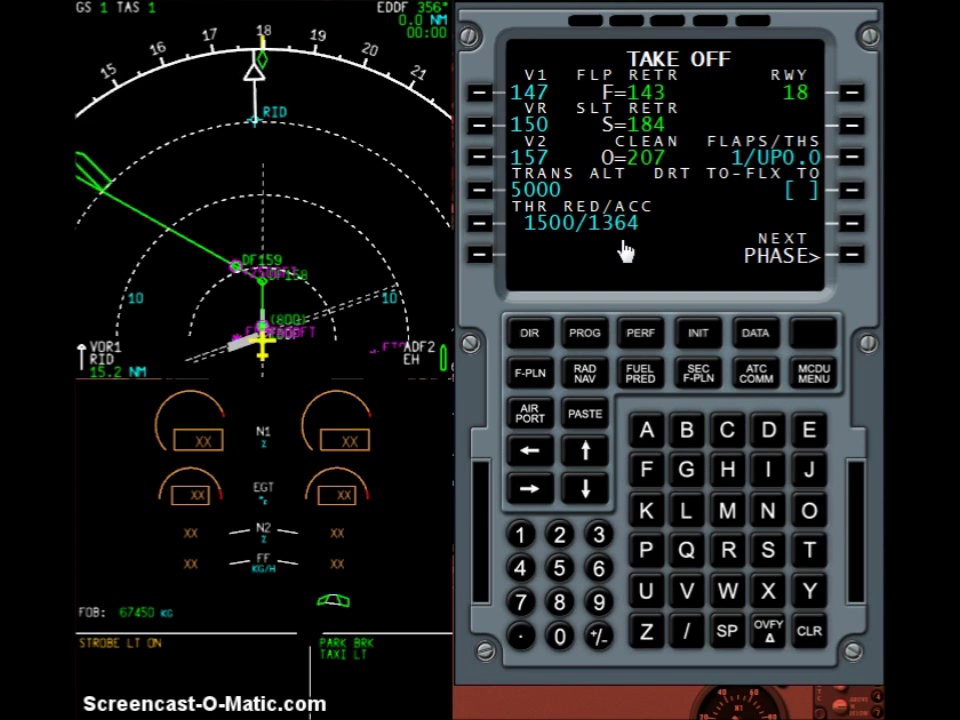
- Set the acceleration altitude to 1800, leaving the thrust reduction part of the entry blank
click(520, 537)
click(558, 602)
click(806, 632)
click(686, 631)
click(520, 536)
click(558, 602)
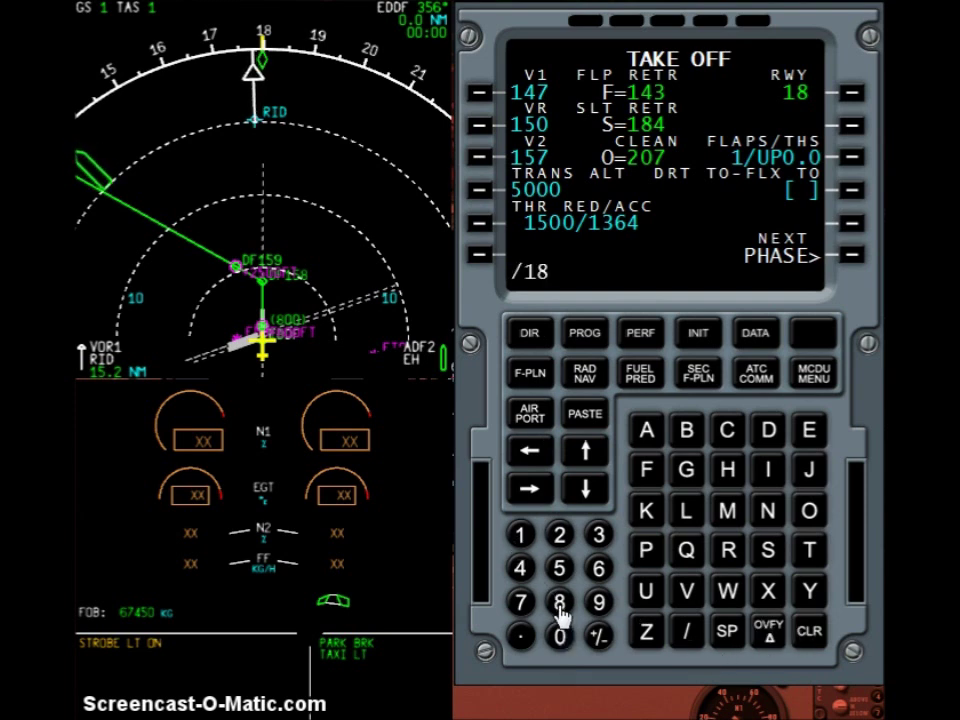
click(561, 637)
click(561, 637)
click(482, 229)
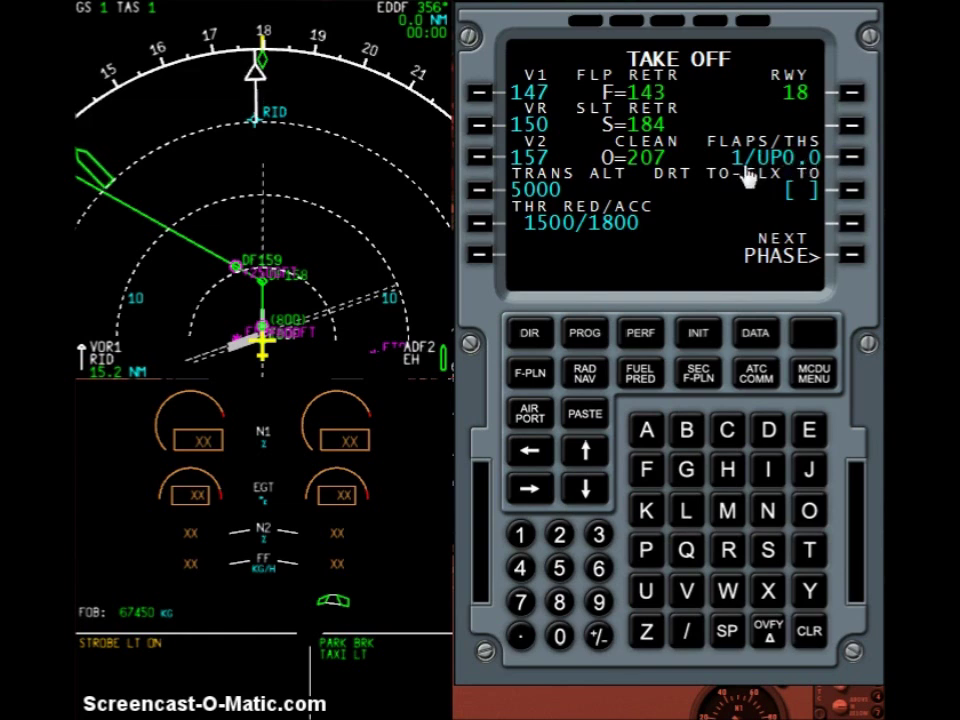
- Set the takeoff stabilizer trim (THS) to 2.6 up by entering only the value after the slash
click(686, 631)
click(560, 537)
click(528, 634)
click(598, 570)
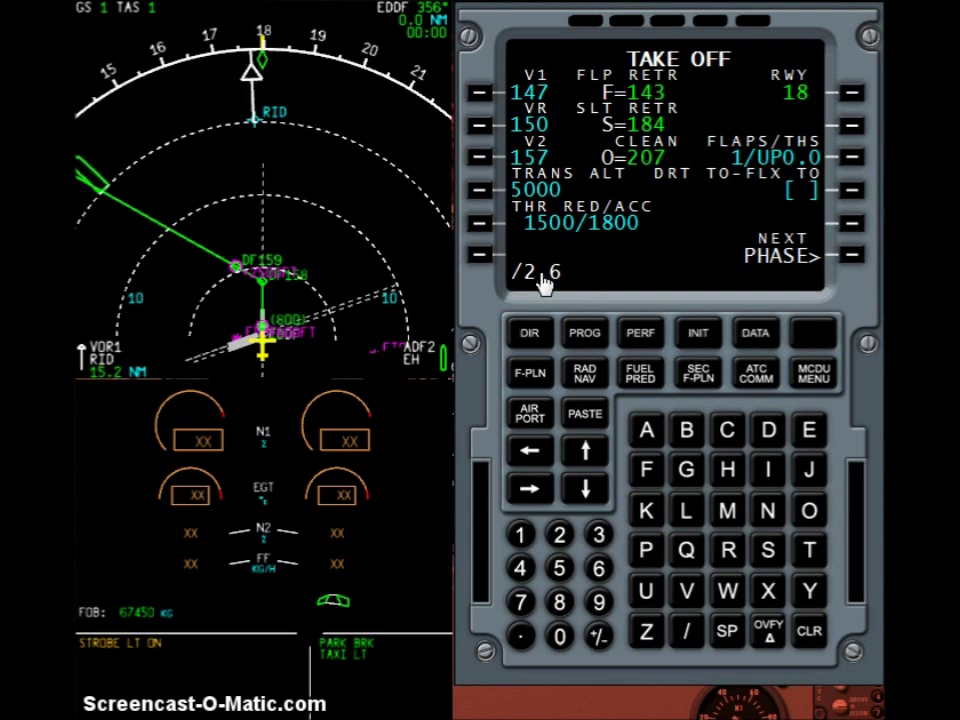
click(855, 162)
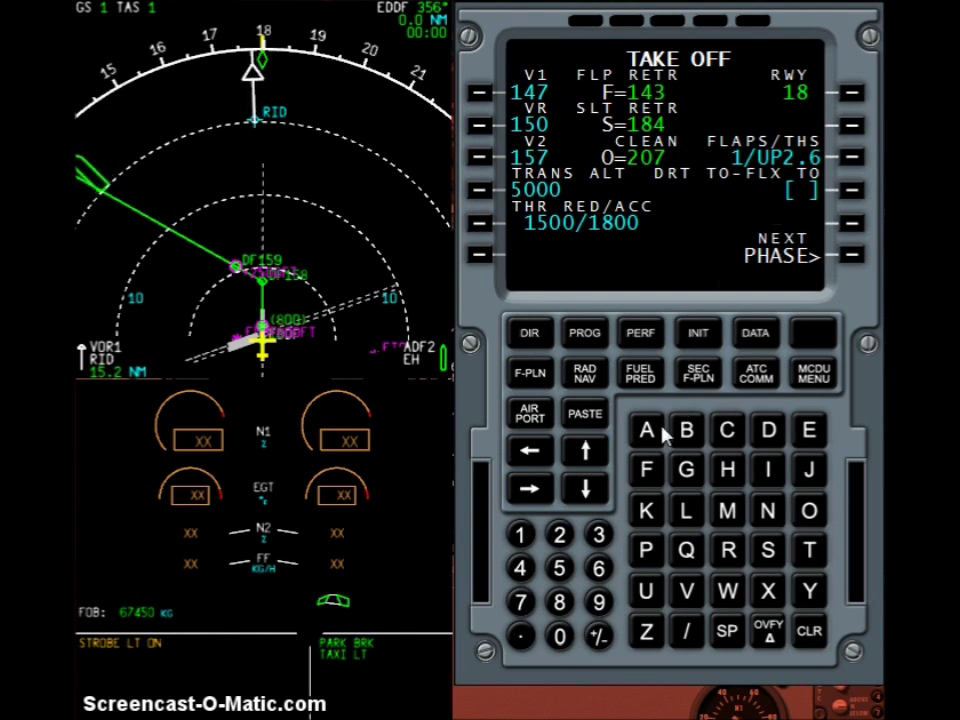
- Enter D08 as the takeoff derate and confirm the 8% reduction
click(766, 428)
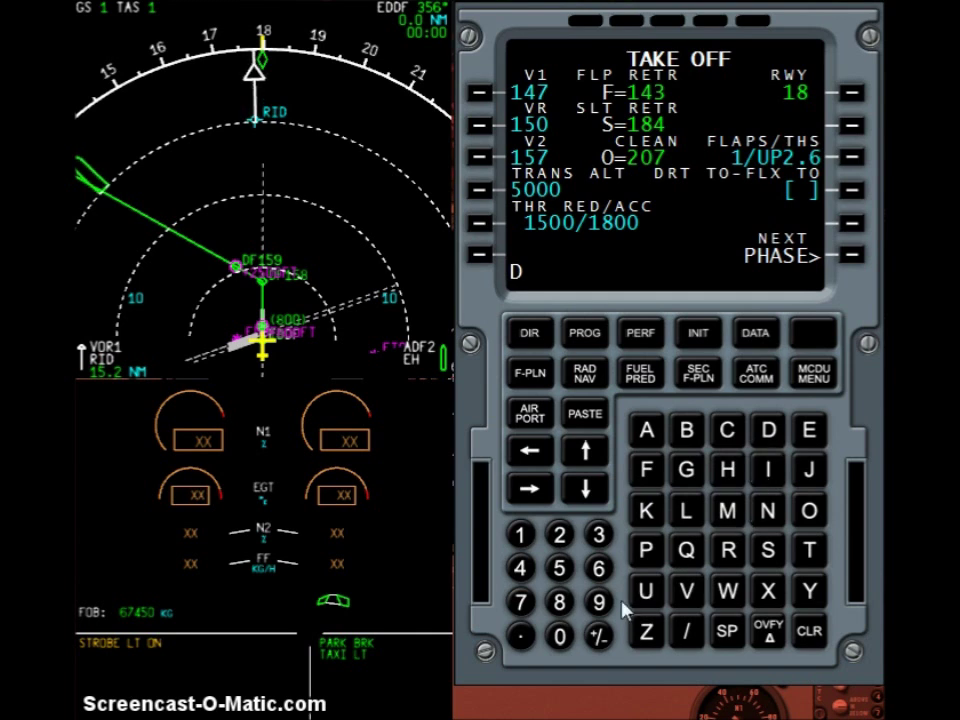
click(560, 632)
click(560, 602)
click(851, 190)
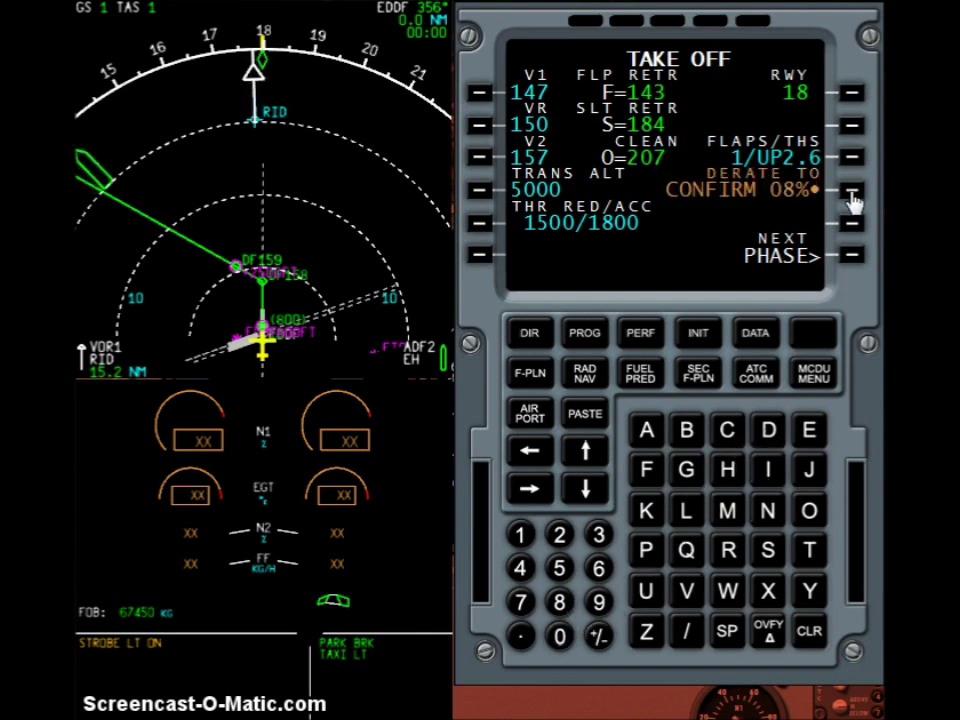
click(851, 192)
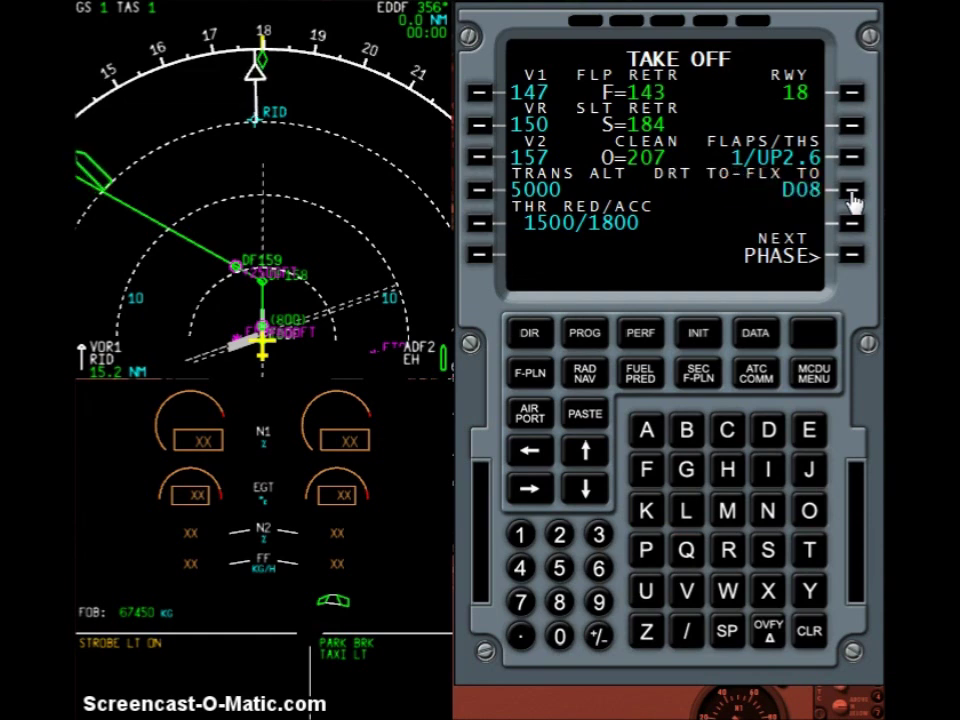
- Set a flex takeoff temperature of 54 degrees by entering F54 in place of the derate
click(646, 470)
click(560, 568)
click(520, 568)
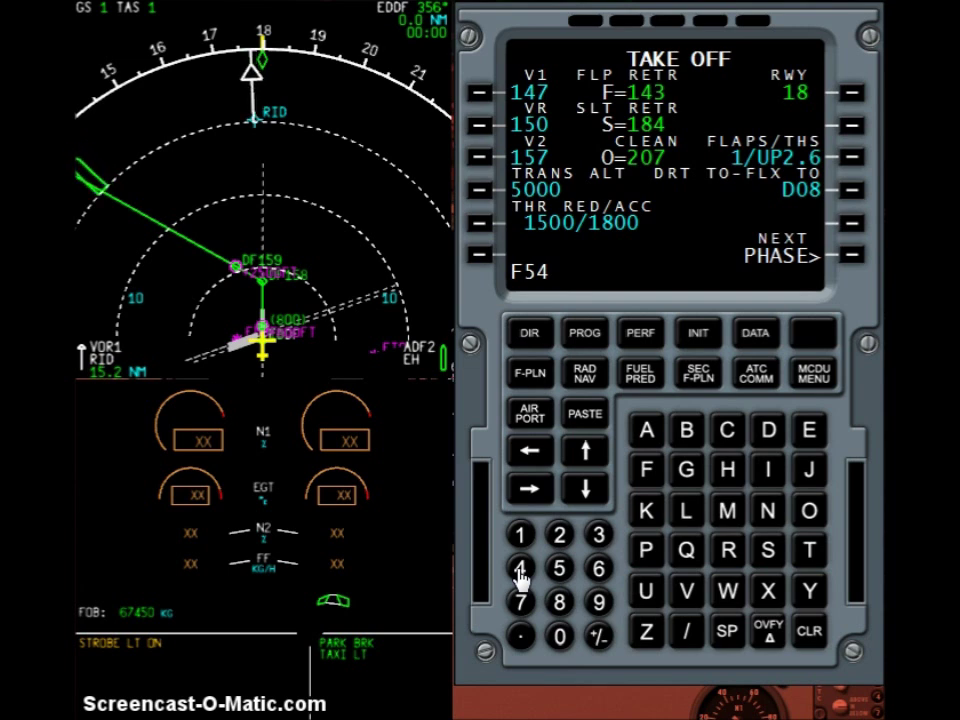
click(852, 189)
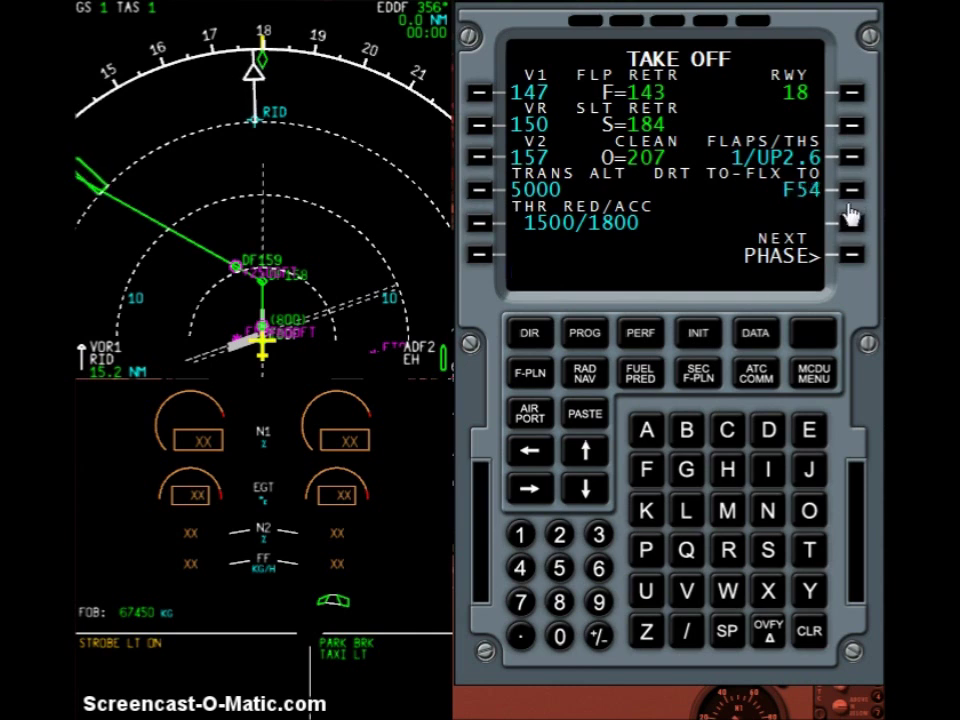
- Go through the climb, cruise and descent performance phases to check their managed speeds
click(850, 257)
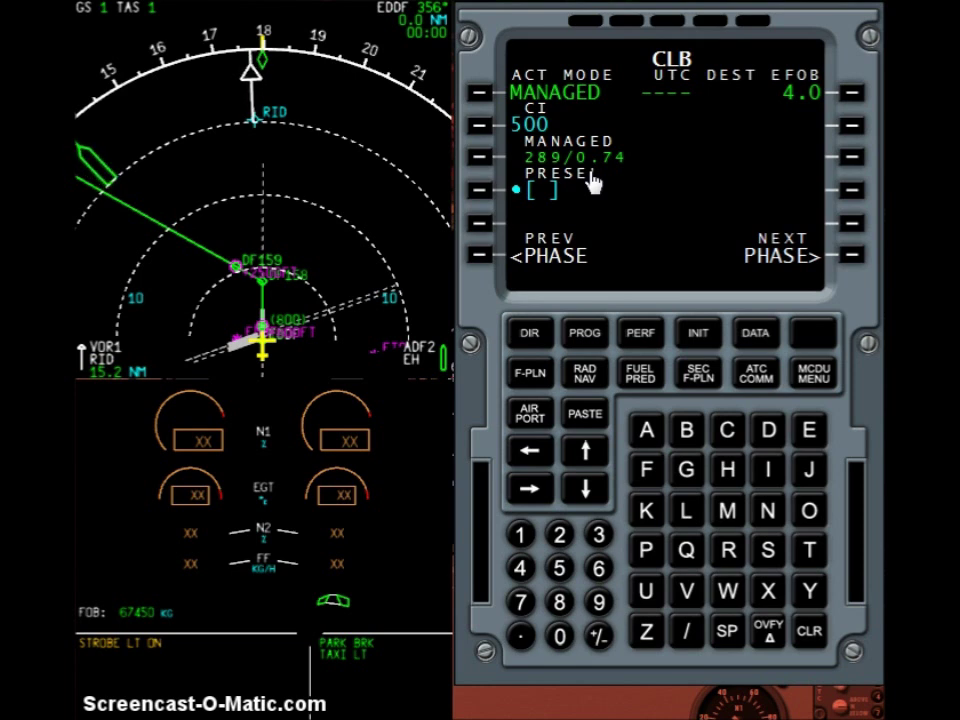
click(849, 258)
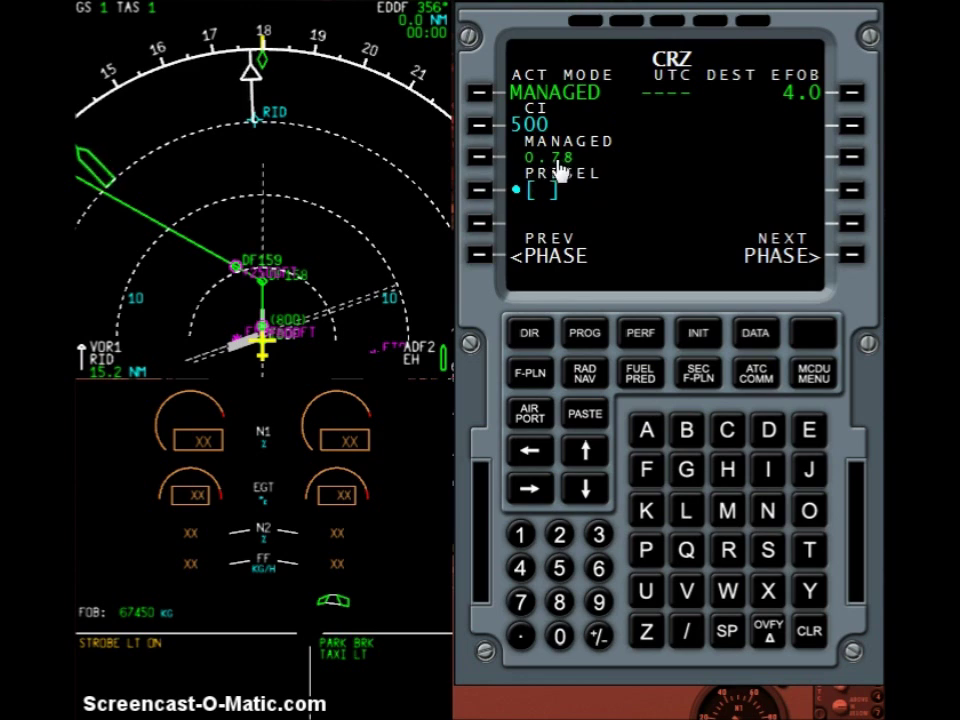
click(849, 258)
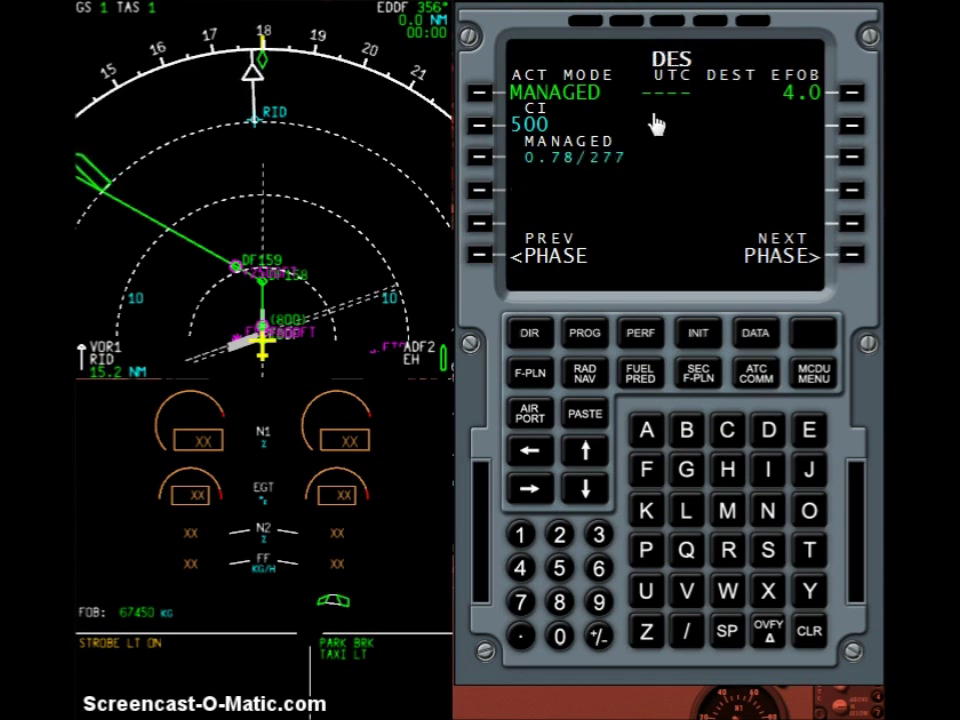